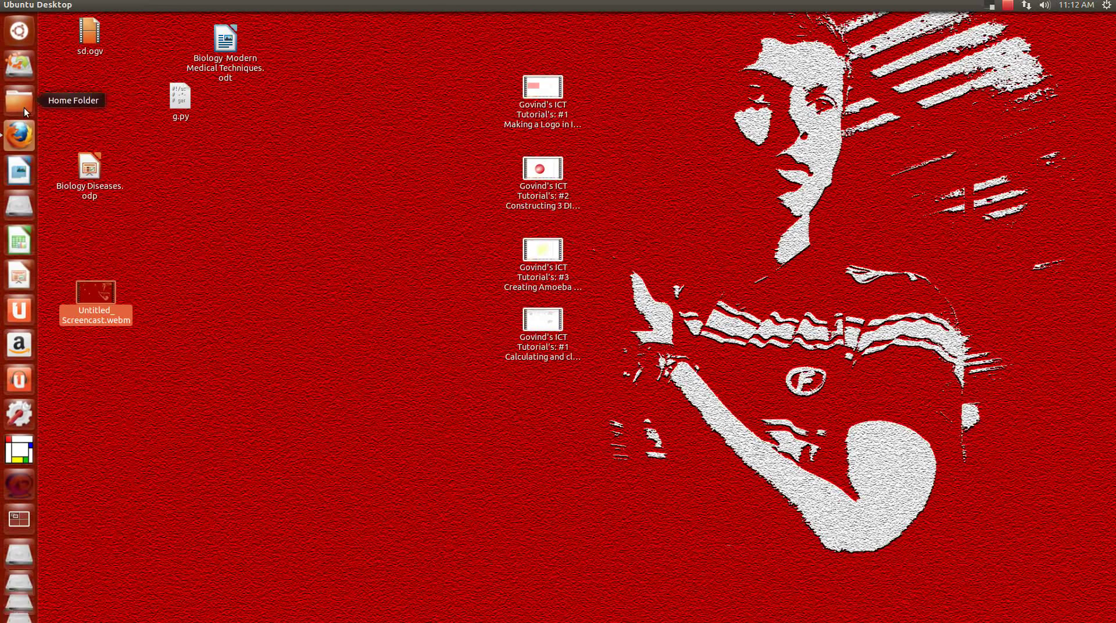
Step: Launch GeoGebra from the Ubuntu Dash by searching for 'geo'
{"action": "left_click", "coordinate": [19, 43]}
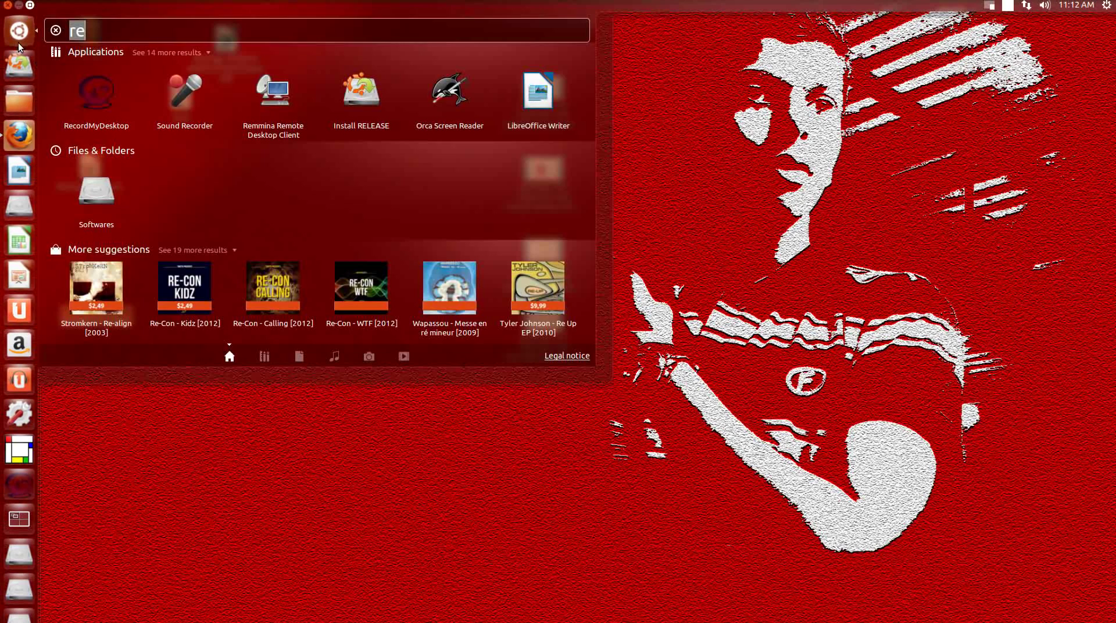
{"action": "type", "text": "geo"}
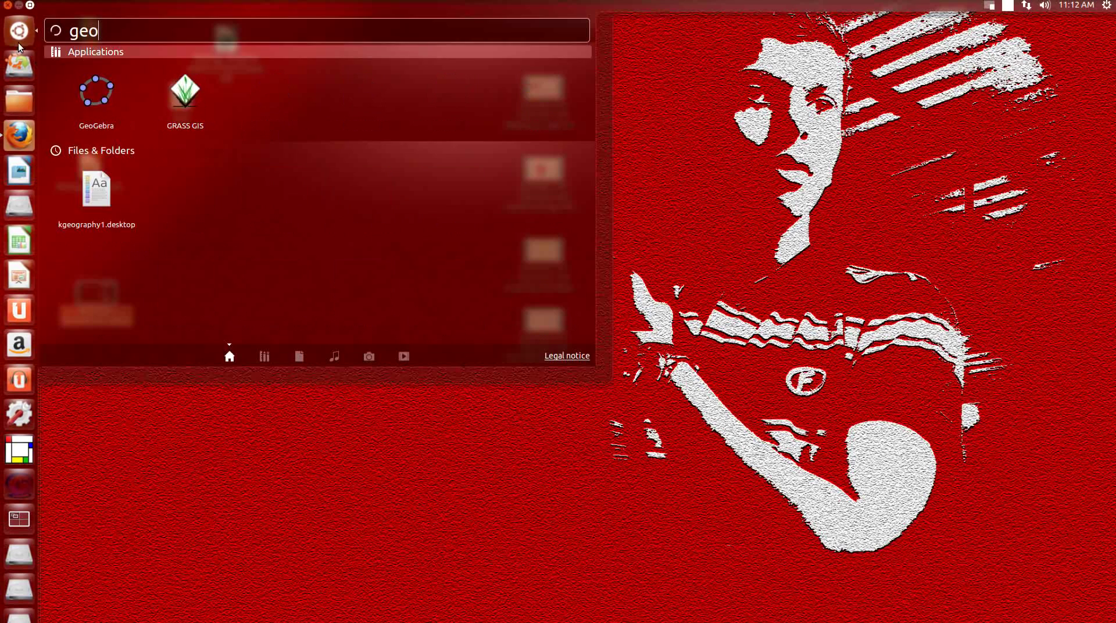
{"action": "key", "text": "Return"}
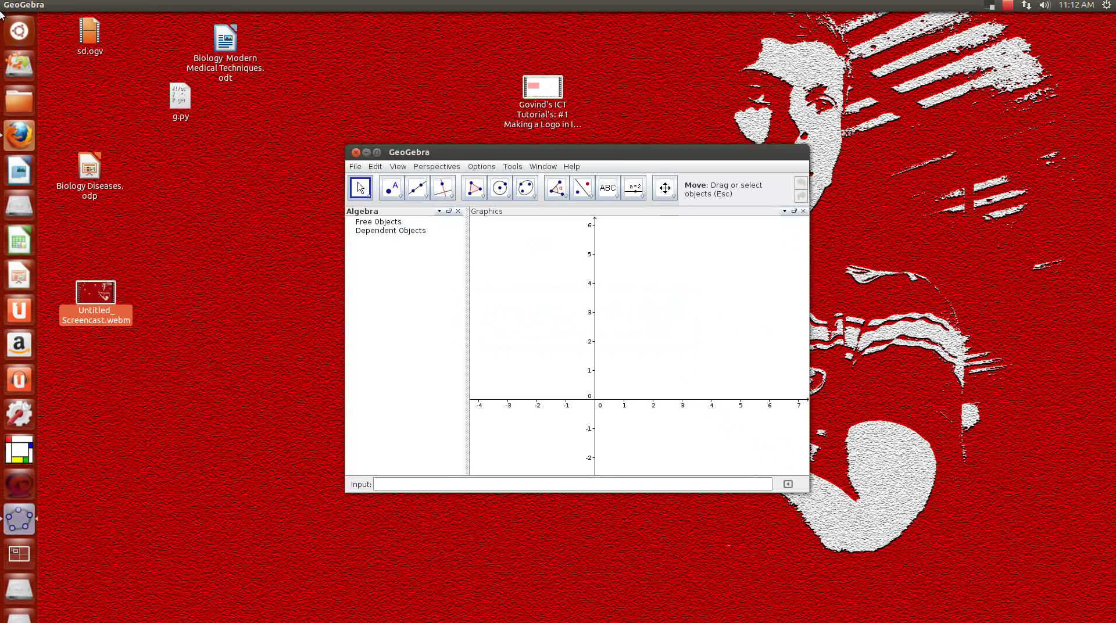
Step: Maximize GeoGebra, close the Algebra panel and turn off the axes
{"action": "left_click", "coordinate": [377, 152]}
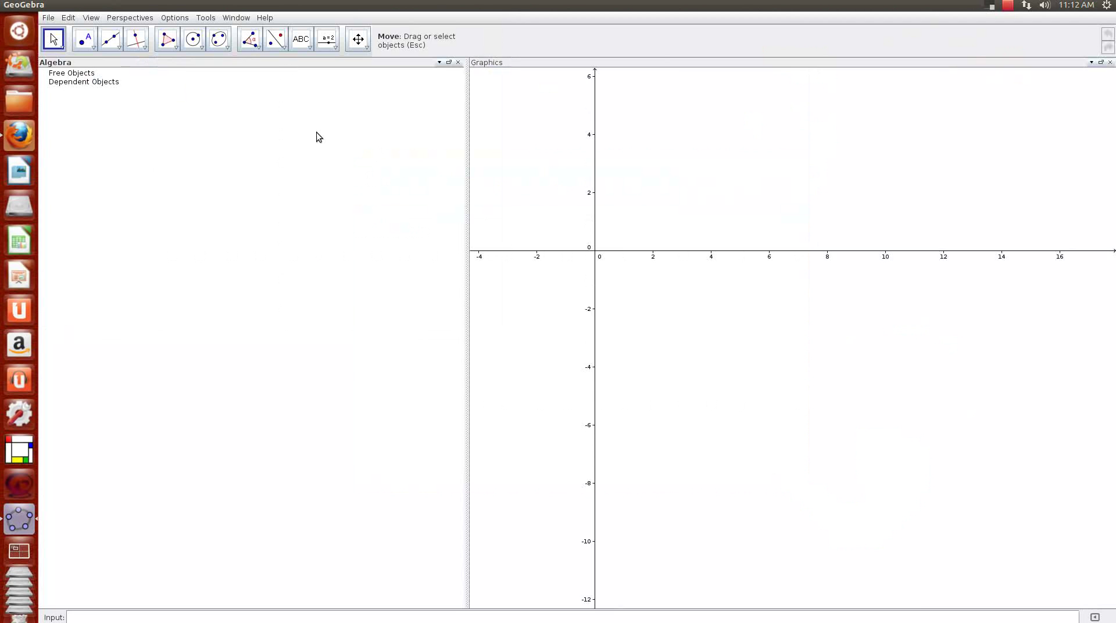
{"action": "left_click", "coordinate": [458, 63]}
{"action": "left_click", "coordinate": [91, 17]}
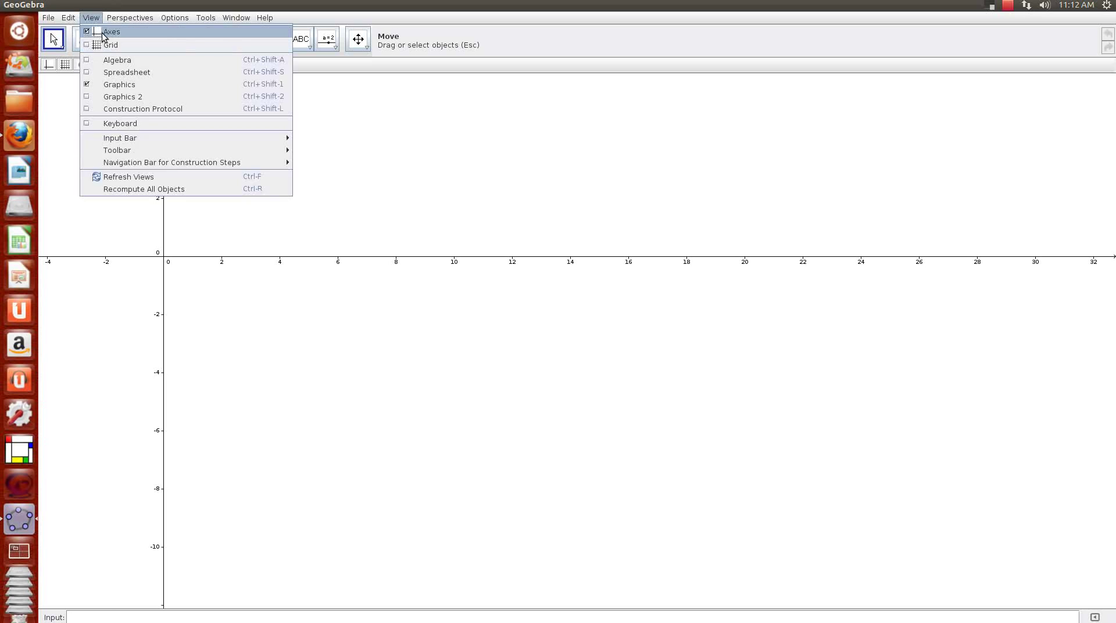
{"action": "left_click", "coordinate": [102, 30]}
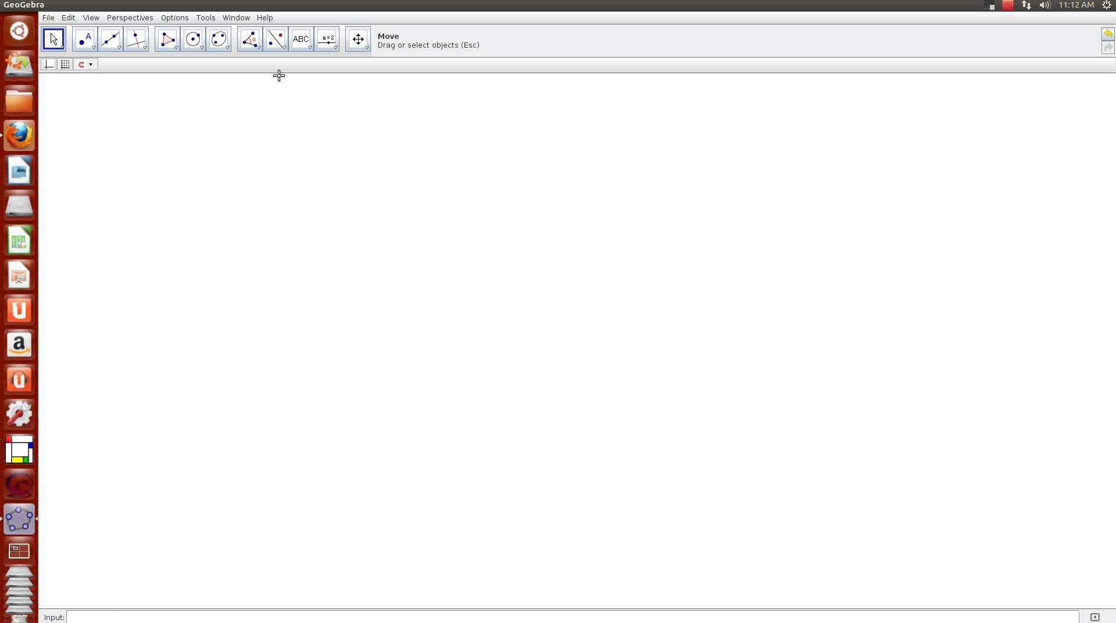
Step: Draw a horizontal segment AB across the canvas
{"action": "left_click", "coordinate": [119, 44]}
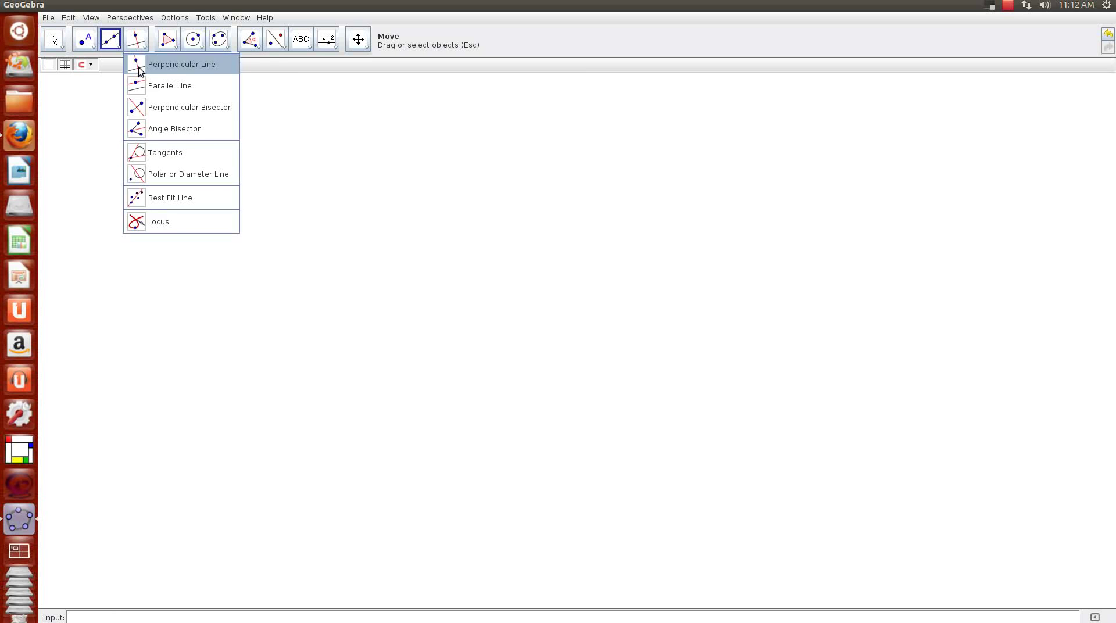
{"action": "left_click", "coordinate": [131, 85]}
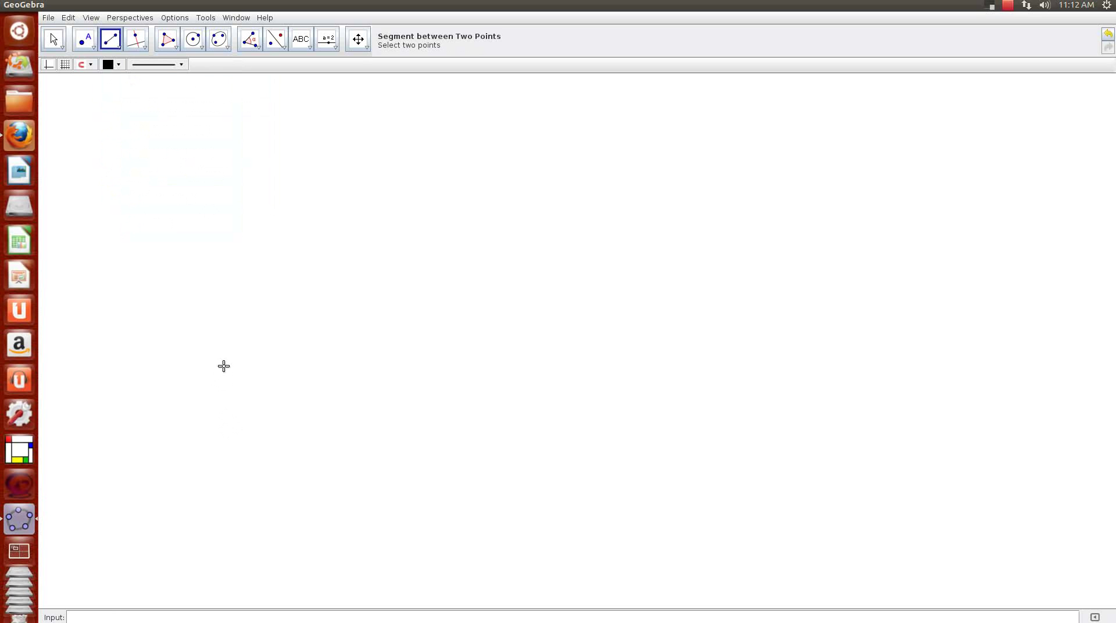
{"action": "left_click", "coordinate": [226, 314]}
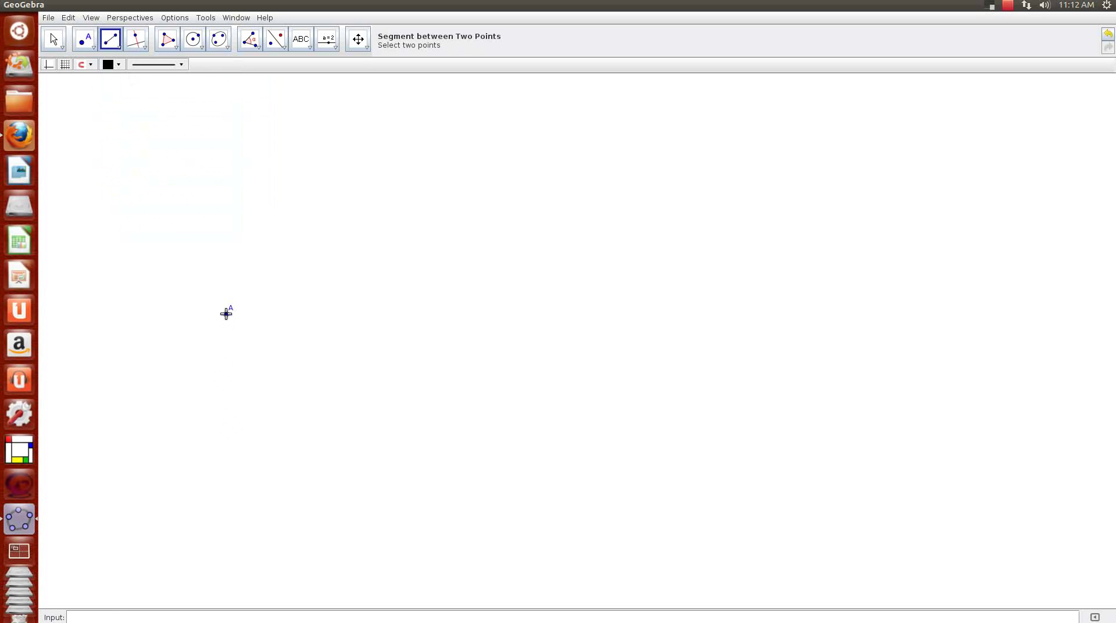
{"action": "left_click", "coordinate": [757, 318]}
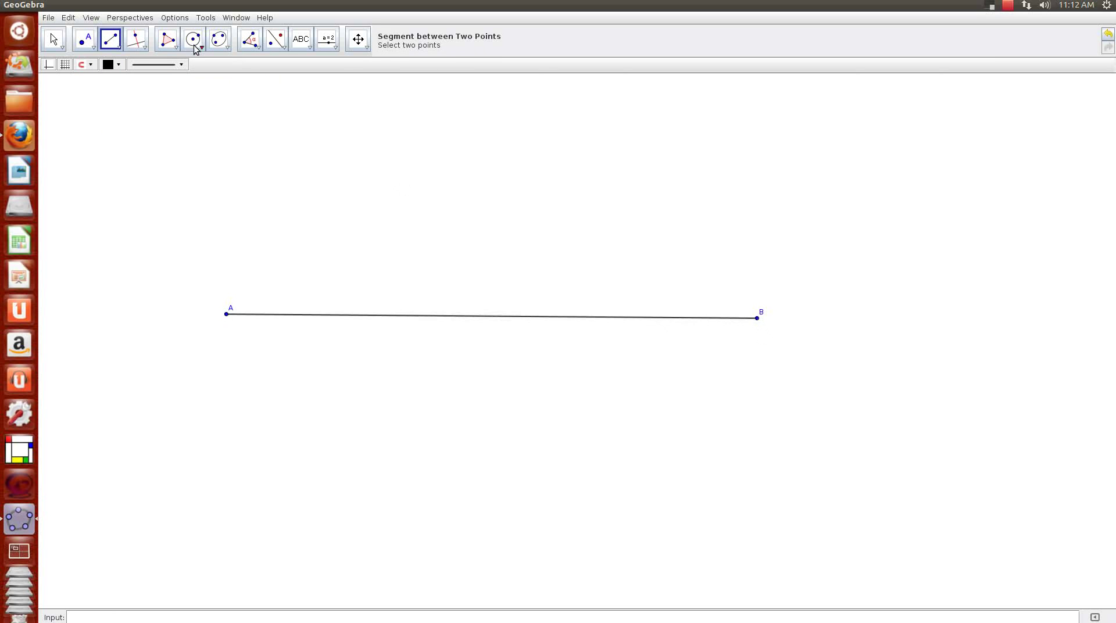
Step: Create midpoint C on segment AB
{"action": "left_click", "coordinate": [92, 46]}
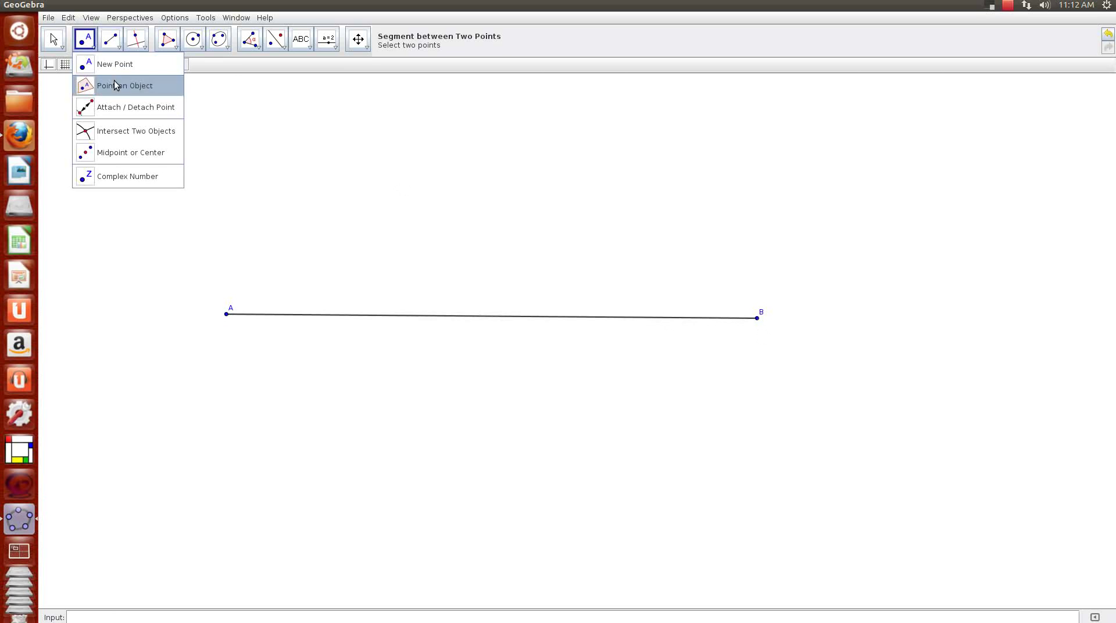
{"action": "left_click", "coordinate": [126, 152]}
{"action": "left_click", "coordinate": [441, 317]}
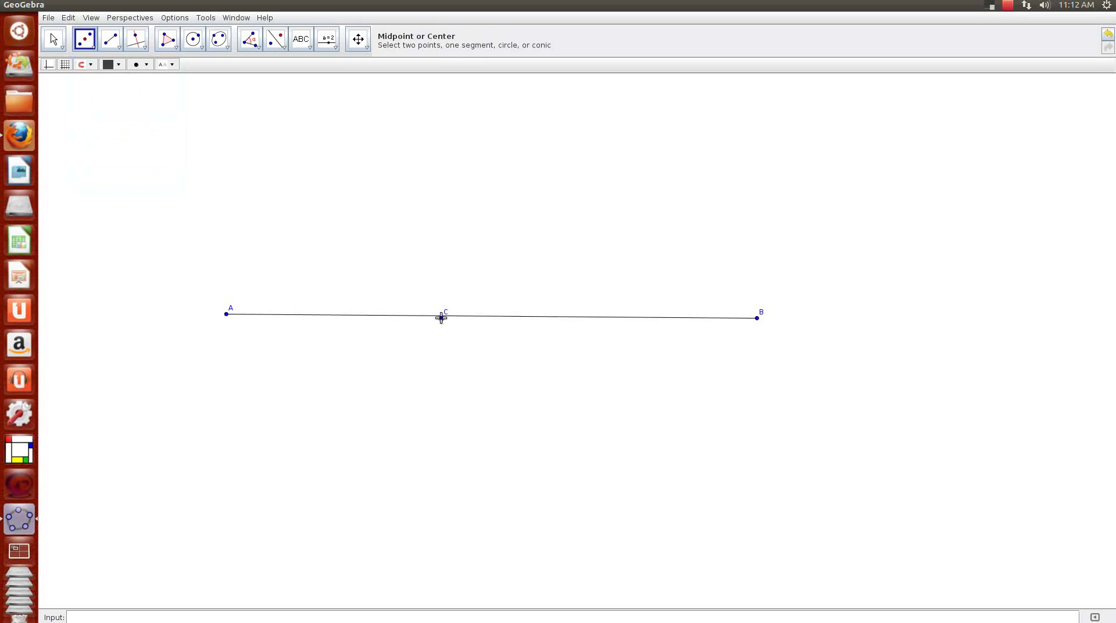
{"action": "key", "text": "ctrl+z"}
{"action": "key", "text": "ctrl+z"}
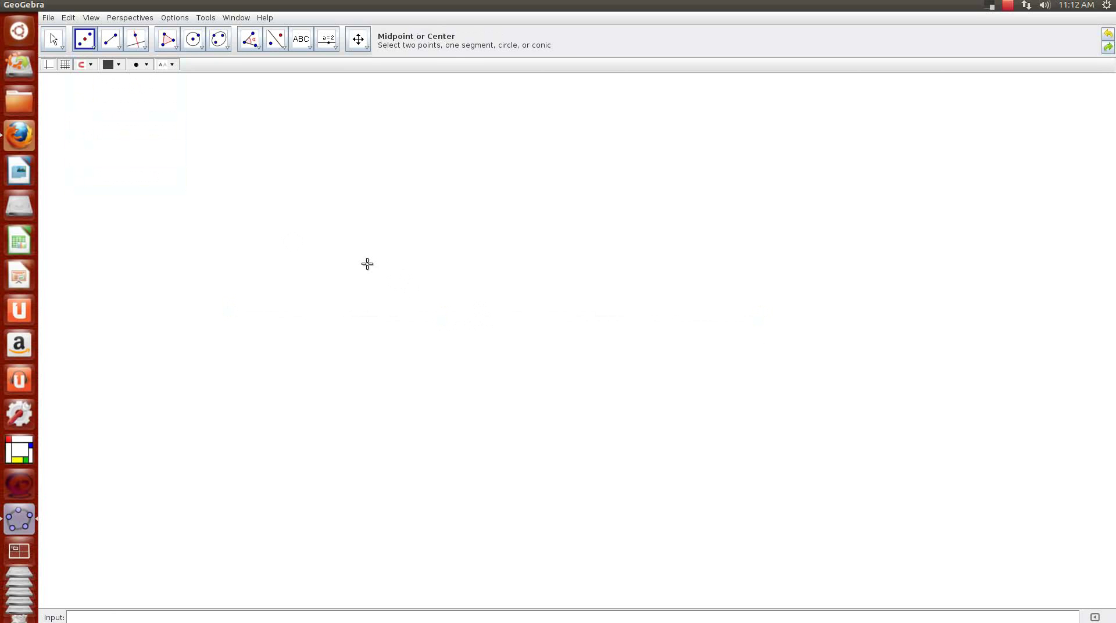
{"action": "key", "text": "ctrl+y"}
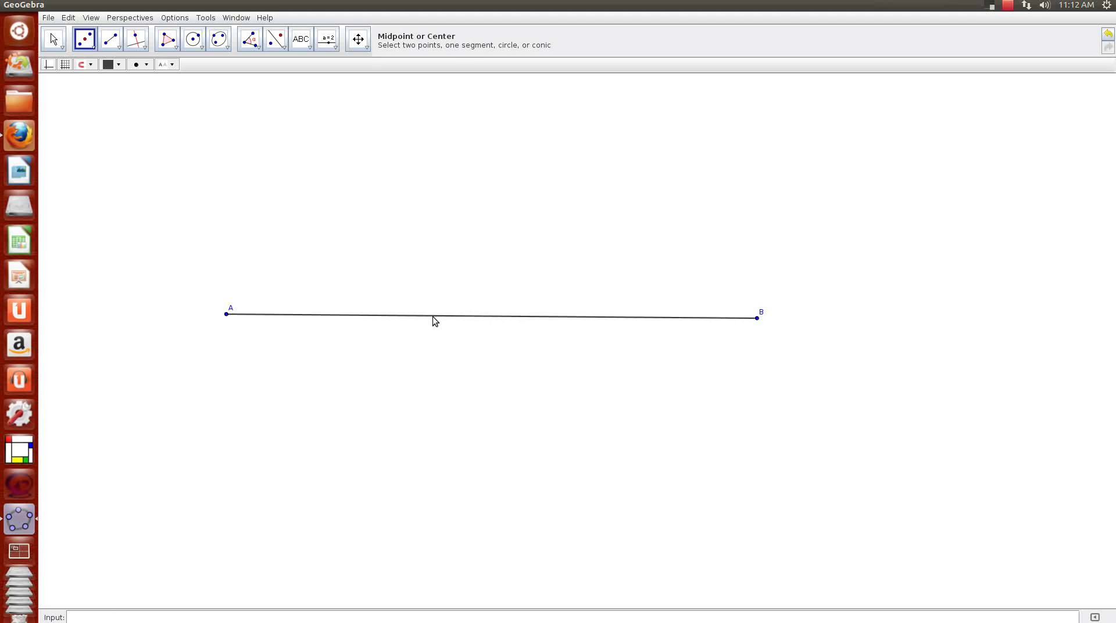
{"action": "left_click", "coordinate": [432, 316]}
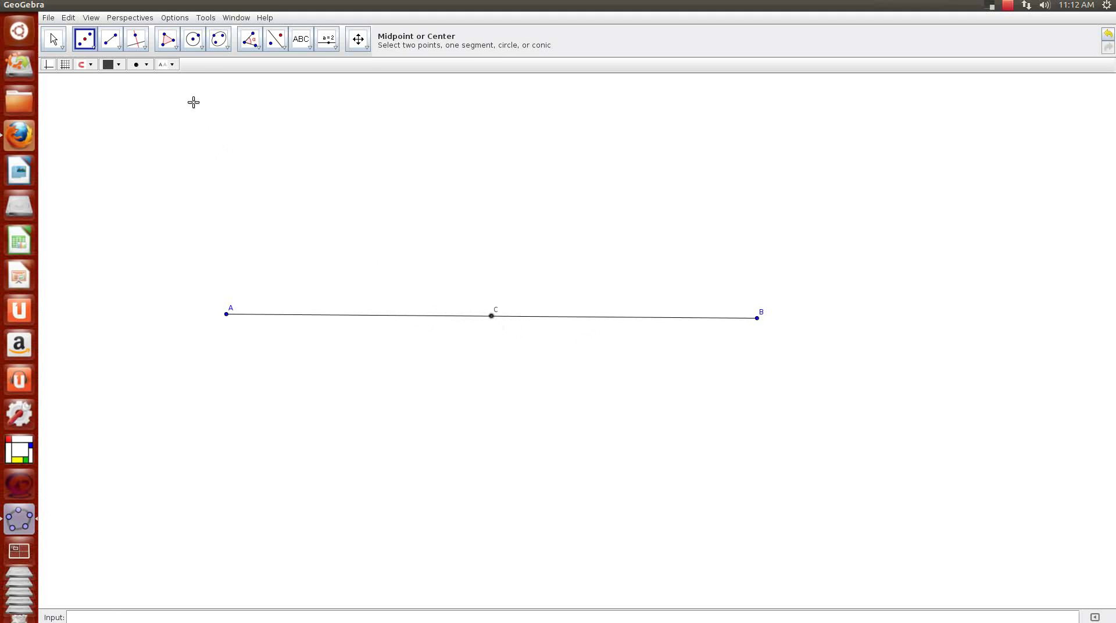
Step: Add slider b (0 to 5, value 1) above segment AB
{"action": "left_click", "coordinate": [325, 42]}
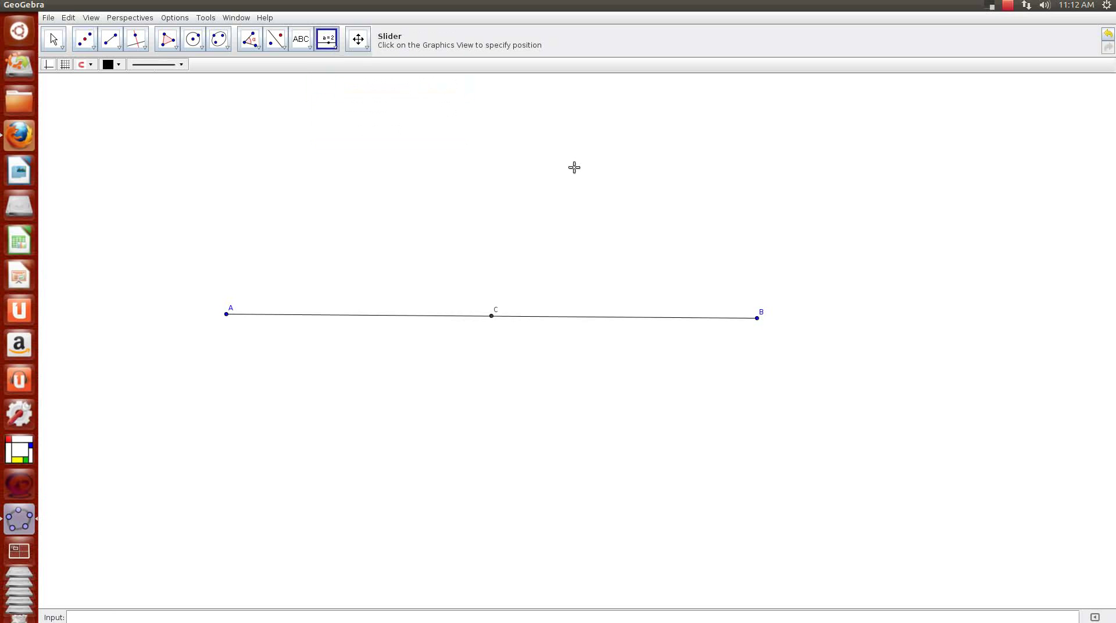
{"action": "left_click", "coordinate": [538, 141]}
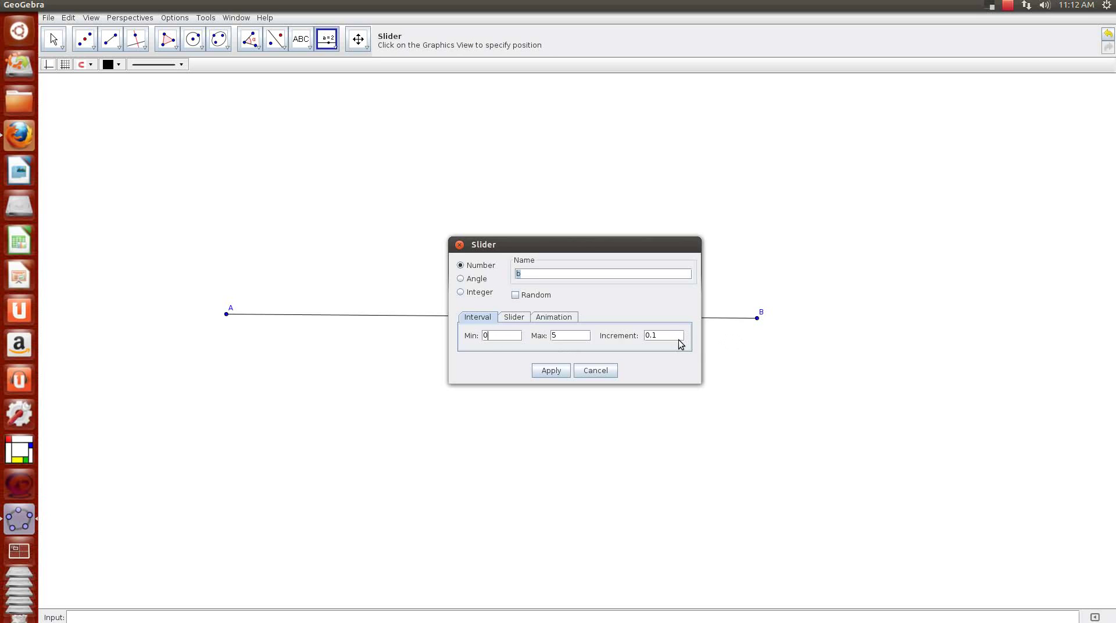
{"action": "left_click", "coordinate": [565, 371]}
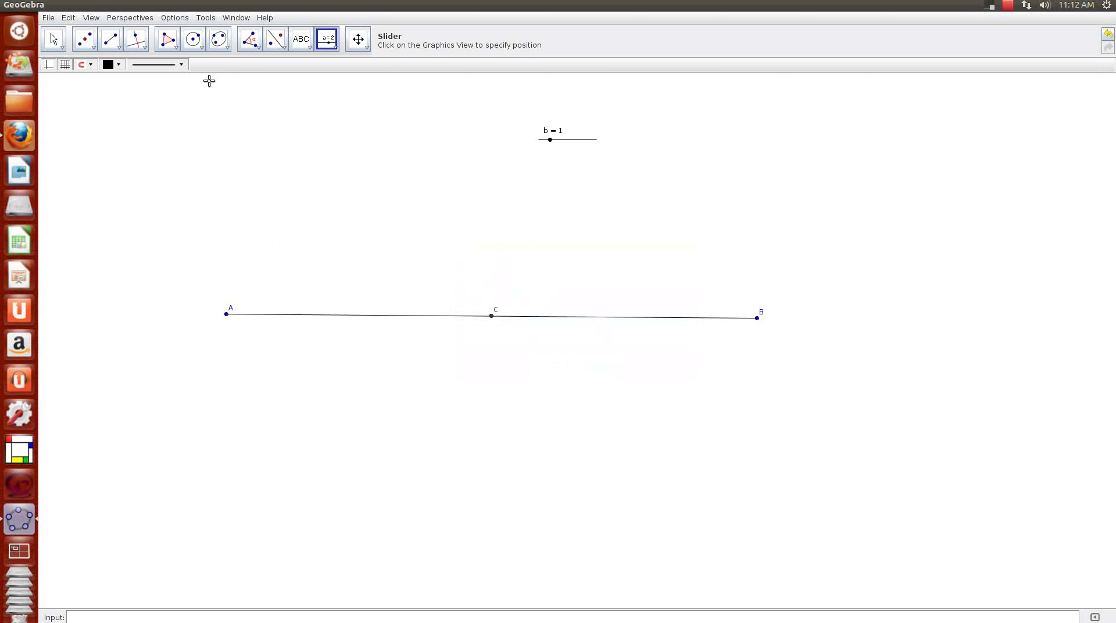
Step: Draw a circle centred at C with radius b, then drag slider b to 2.6
{"action": "left_click", "coordinate": [197, 50]}
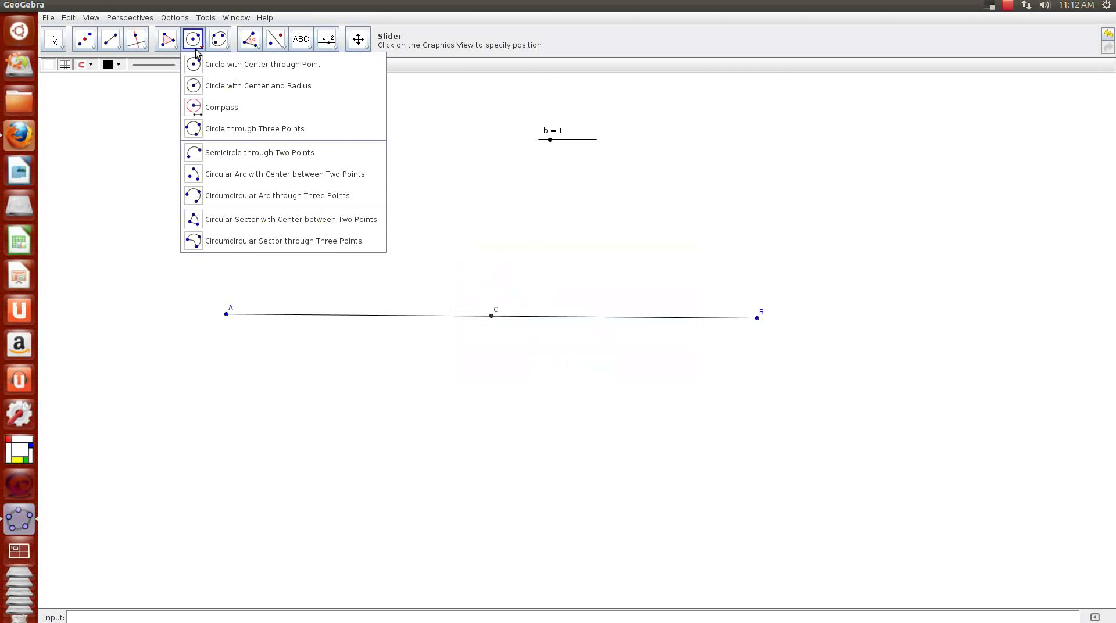
{"action": "left_click", "coordinate": [227, 86]}
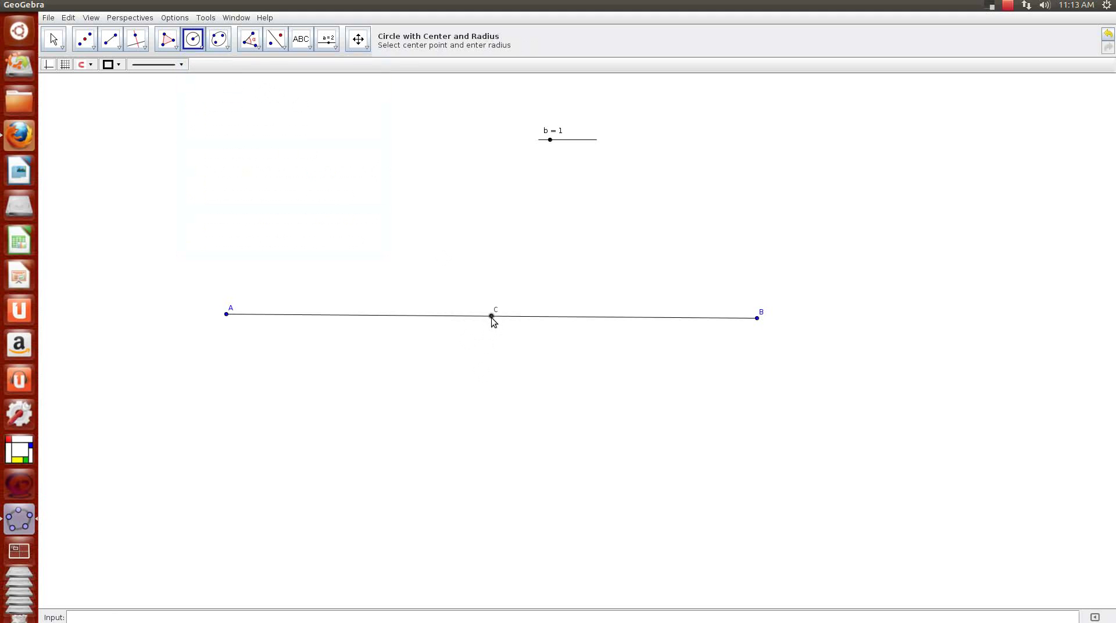
{"action": "left_click", "coordinate": [491, 316]}
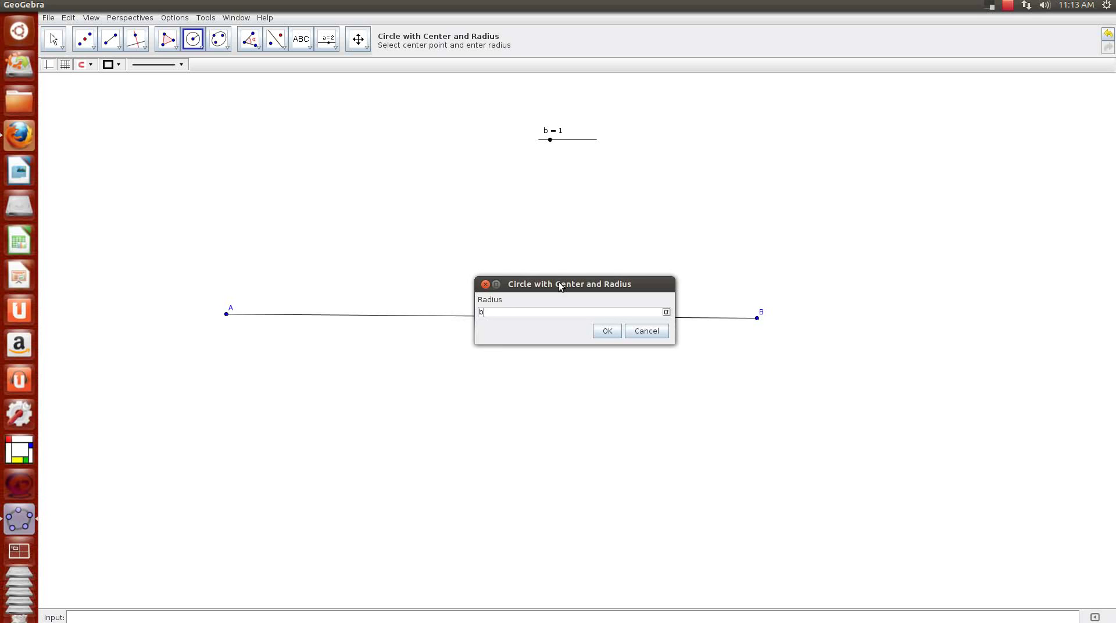
{"action": "left_click", "coordinate": [608, 330]}
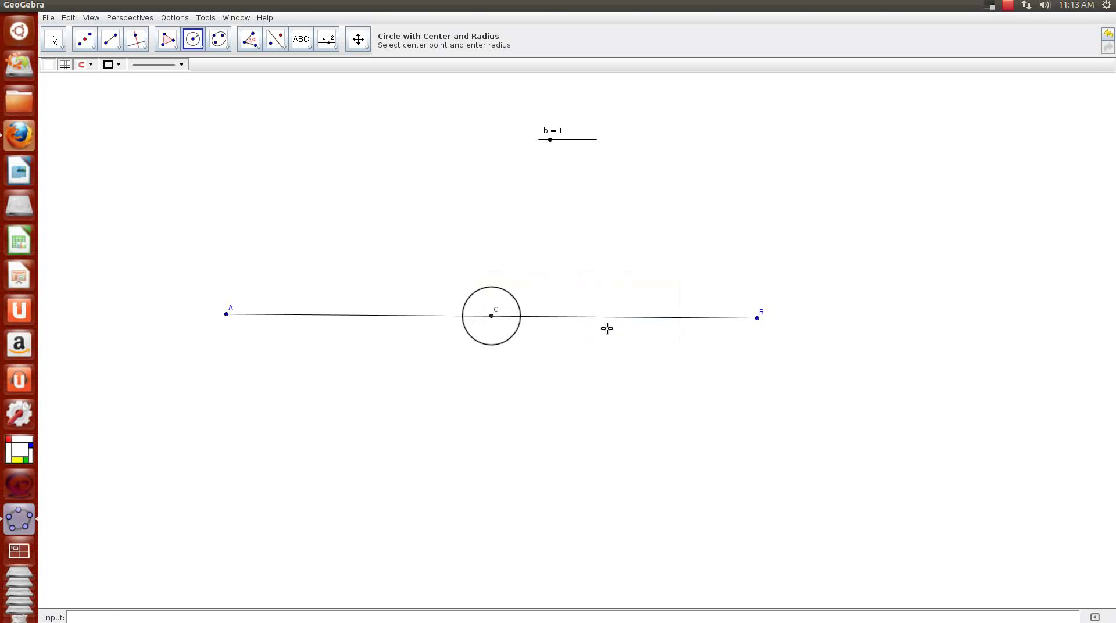
{"action": "left_click", "coordinate": [51, 39]}
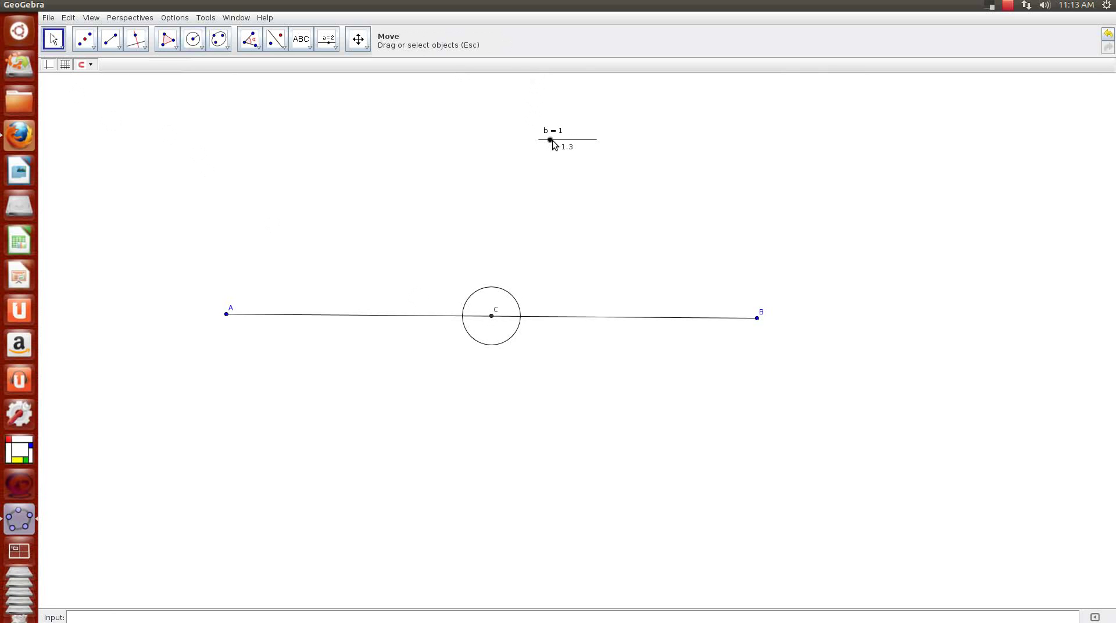
{"action": "mouse_move", "coordinate": [553, 145]}
{"action": "left_mouse_down"}
{"action": "mouse_move", "coordinate": [540, 147]}
{"action": "mouse_move", "coordinate": [601, 147]}
{"action": "mouse_move", "coordinate": [536, 147]}
{"action": "mouse_move", "coordinate": [622, 145]}
{"action": "mouse_move", "coordinate": [516, 147]}
{"action": "mouse_move", "coordinate": [588, 149]}
{"action": "mouse_move", "coordinate": [569, 154]}
{"action": "left_mouse_up"}
Step: Place points D and E at the left and right circle–segment intersections
{"action": "left_click", "coordinate": [95, 47]}
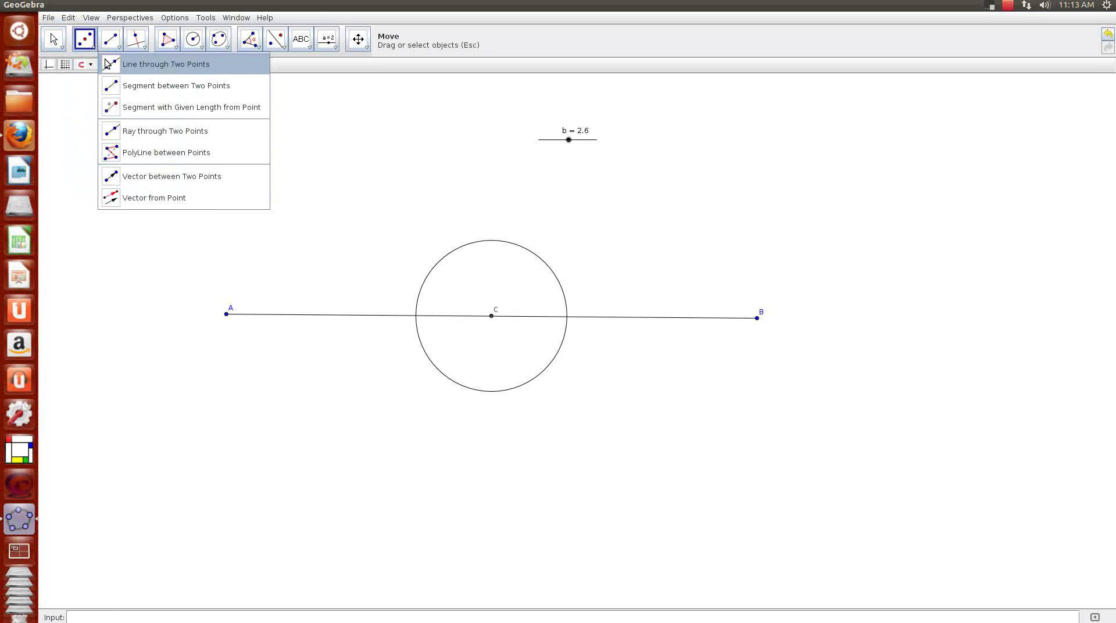
{"action": "left_click", "coordinate": [115, 64]}
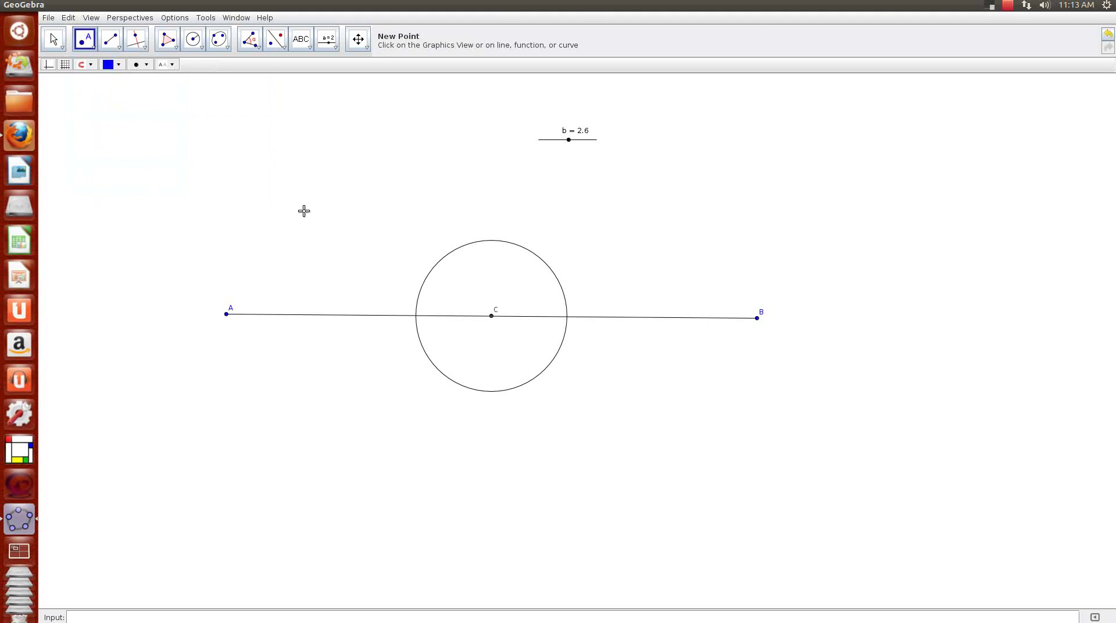
{"action": "left_click", "coordinate": [416, 317]}
{"action": "left_click", "coordinate": [567, 317]}
Step: Draw a circle centred at D through C, then pick E as the next centre
{"action": "left_click", "coordinate": [200, 51]}
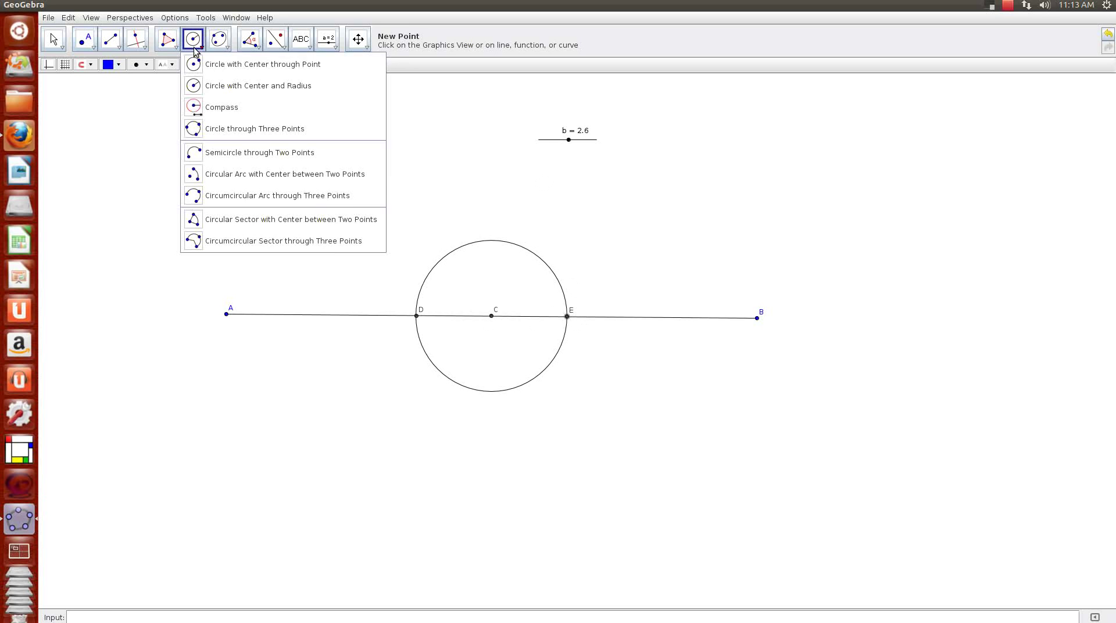
{"action": "left_click", "coordinate": [220, 65]}
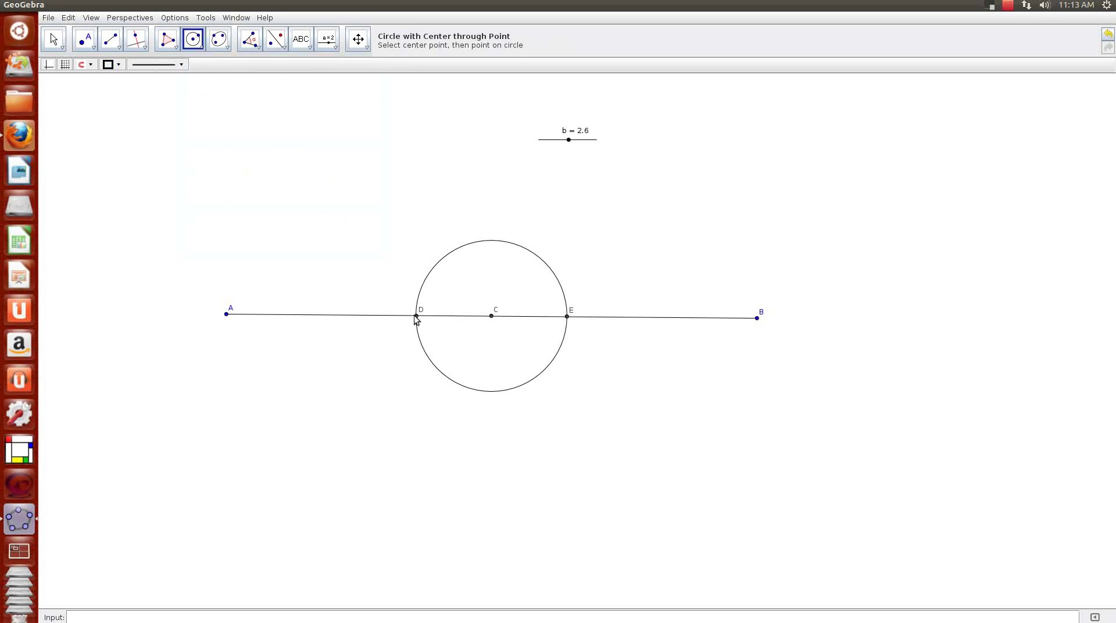
{"action": "left_click", "coordinate": [416, 316]}
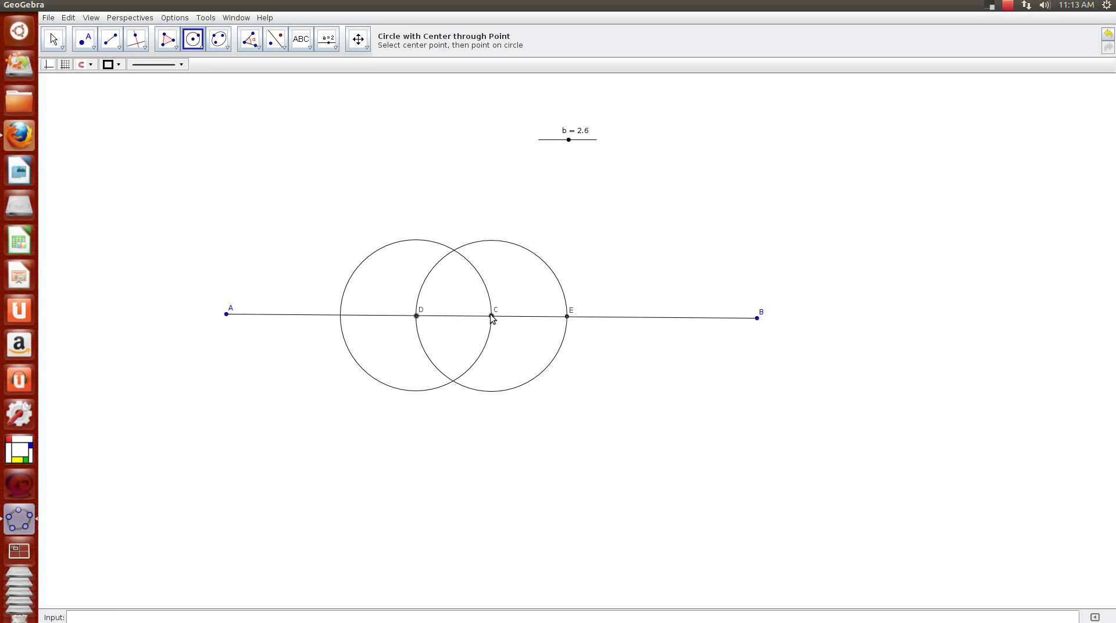
{"action": "left_click", "coordinate": [491, 317]}
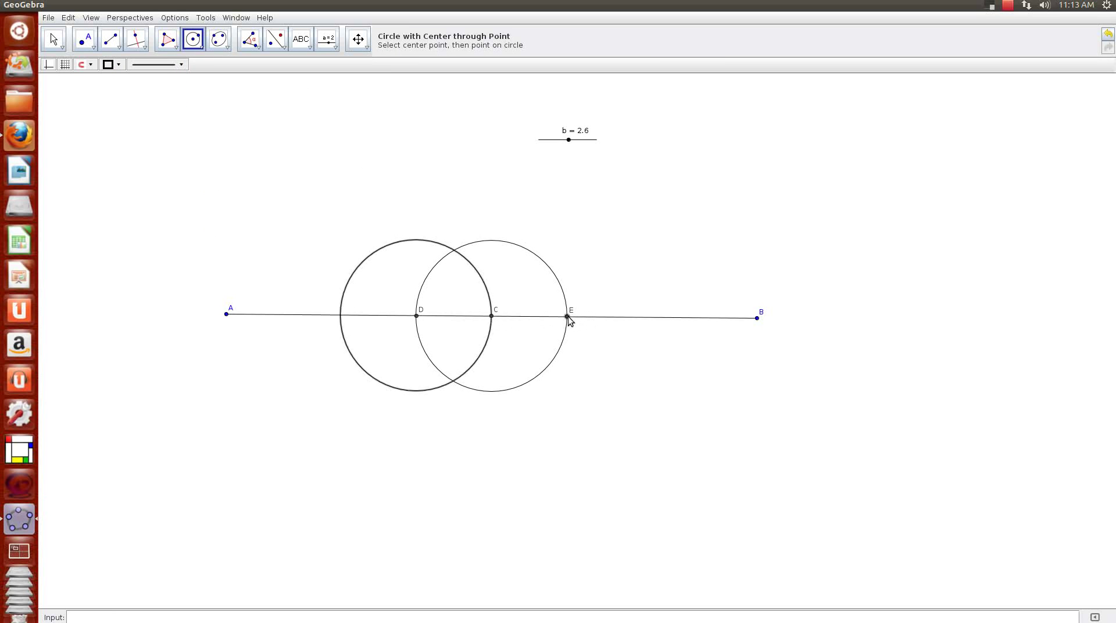
{"action": "left_click", "coordinate": [567, 317]}
Step: Finish the circle at E through C and hide the middle circle c
{"action": "left_click", "coordinate": [491, 317]}
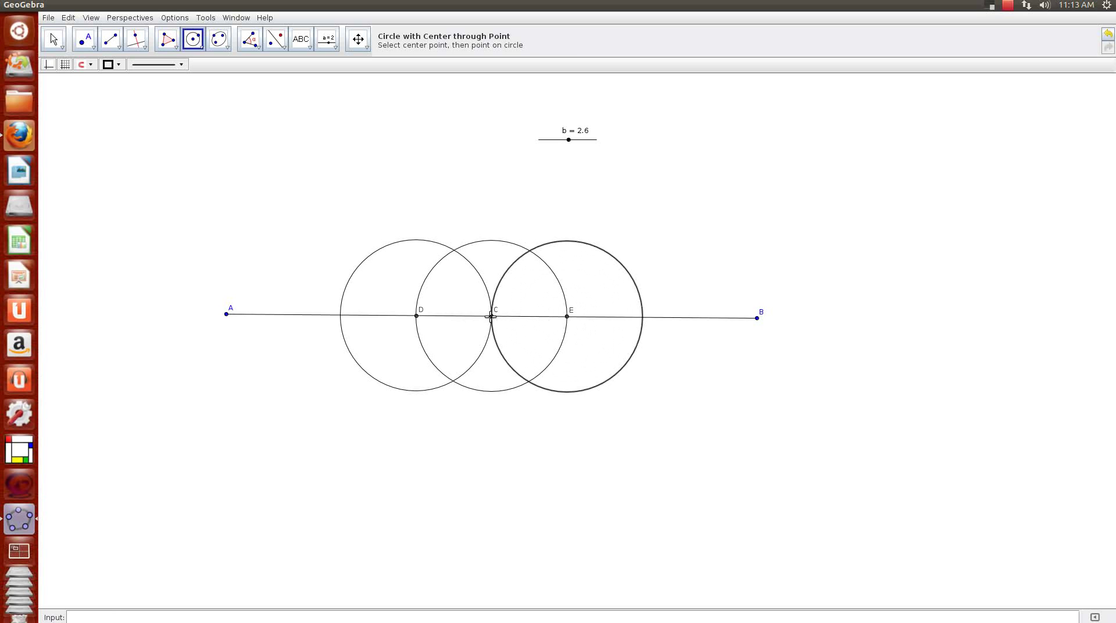
{"action": "right_click", "coordinate": [489, 241]}
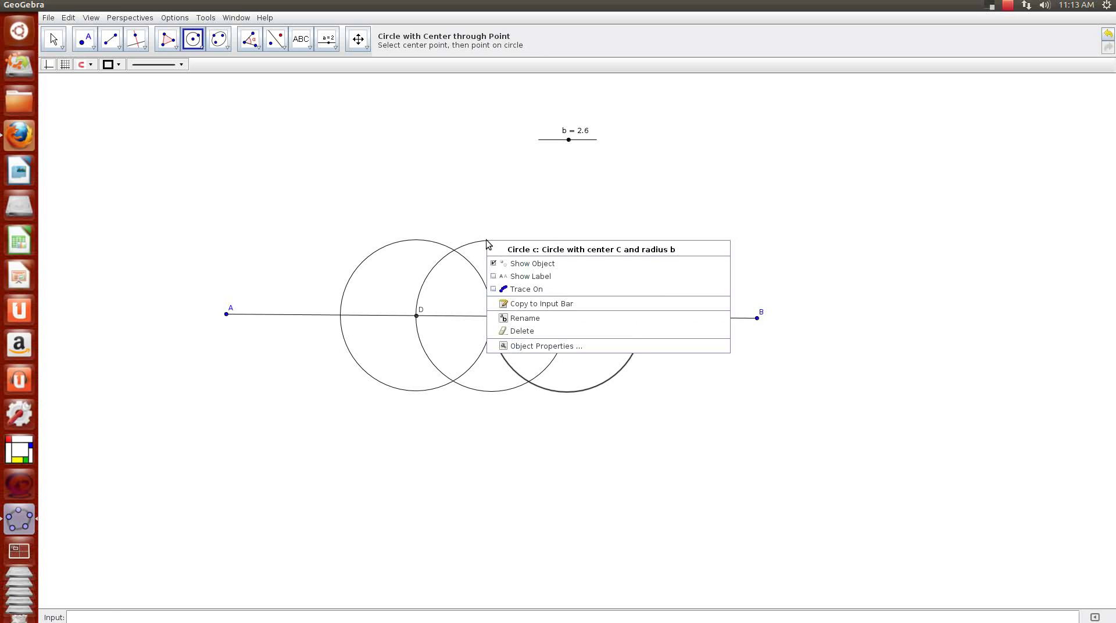
{"action": "left_click", "coordinate": [525, 263]}
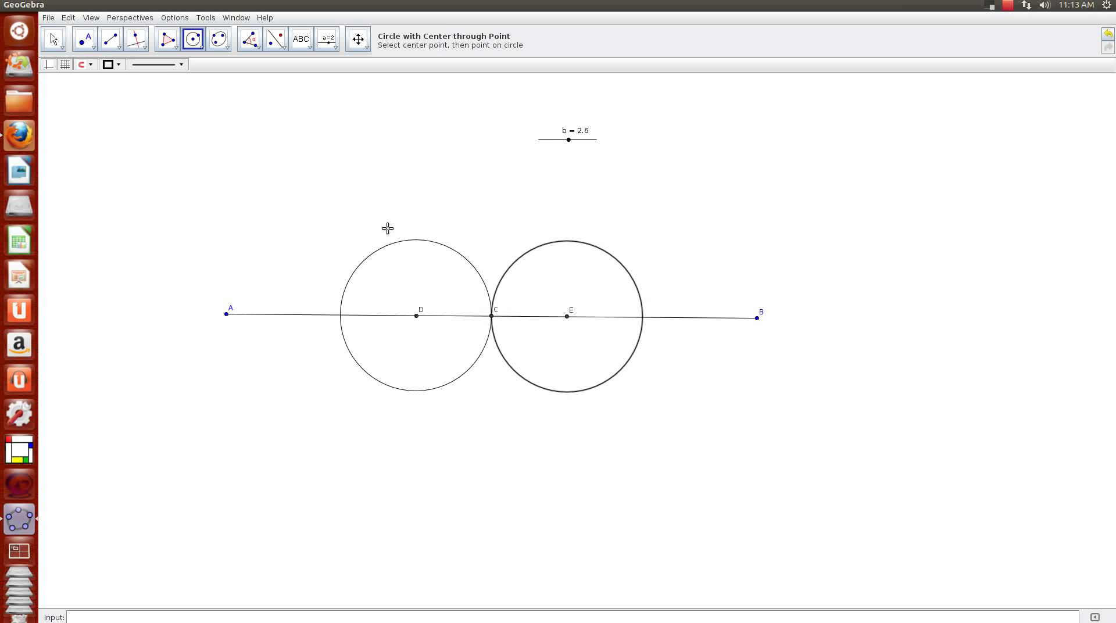
Step: Turn on trace for circles d and e and start animating slider b
{"action": "right_click", "coordinate": [400, 243]}
{"action": "left_click", "coordinate": [481, 280]}
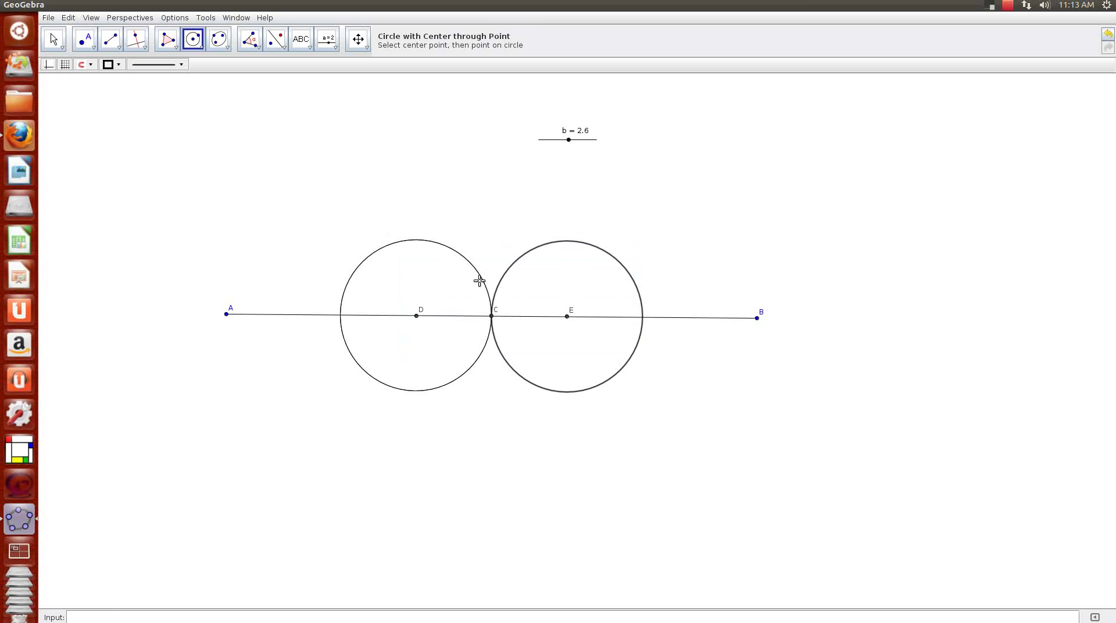
{"action": "right_click", "coordinate": [572, 243]}
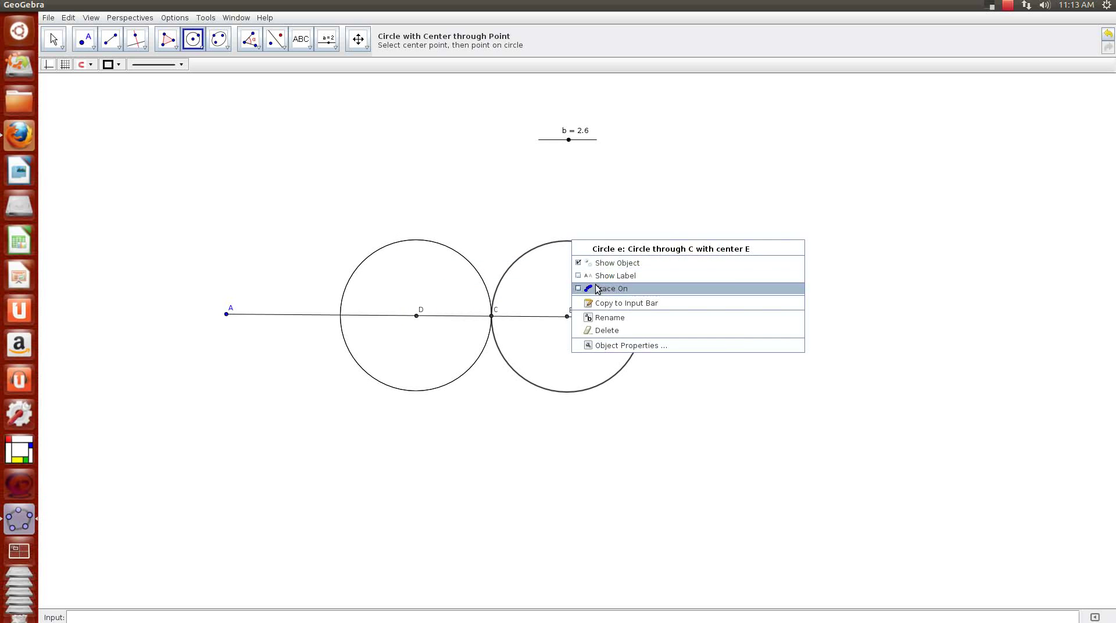
{"action": "left_click", "coordinate": [596, 289]}
{"action": "right_click", "coordinate": [571, 142]}
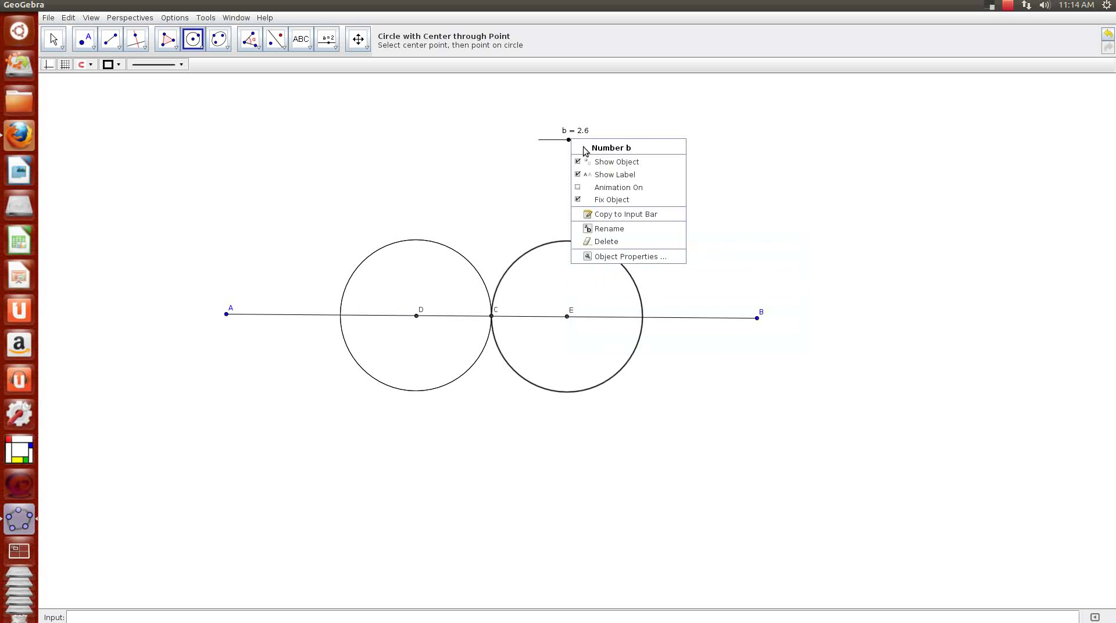
{"action": "left_click", "coordinate": [598, 185]}
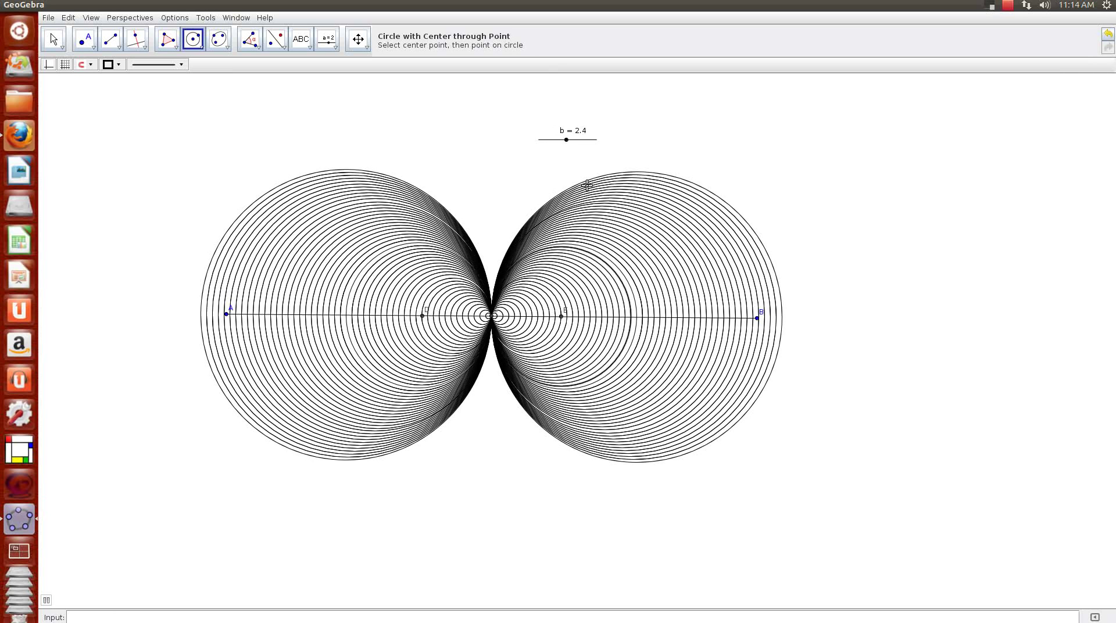
Step: Delete the previous construction and place a new slider on the canvas
{"action": "key", "text": "ctrl+a"}
{"action": "key", "text": "Delete"}
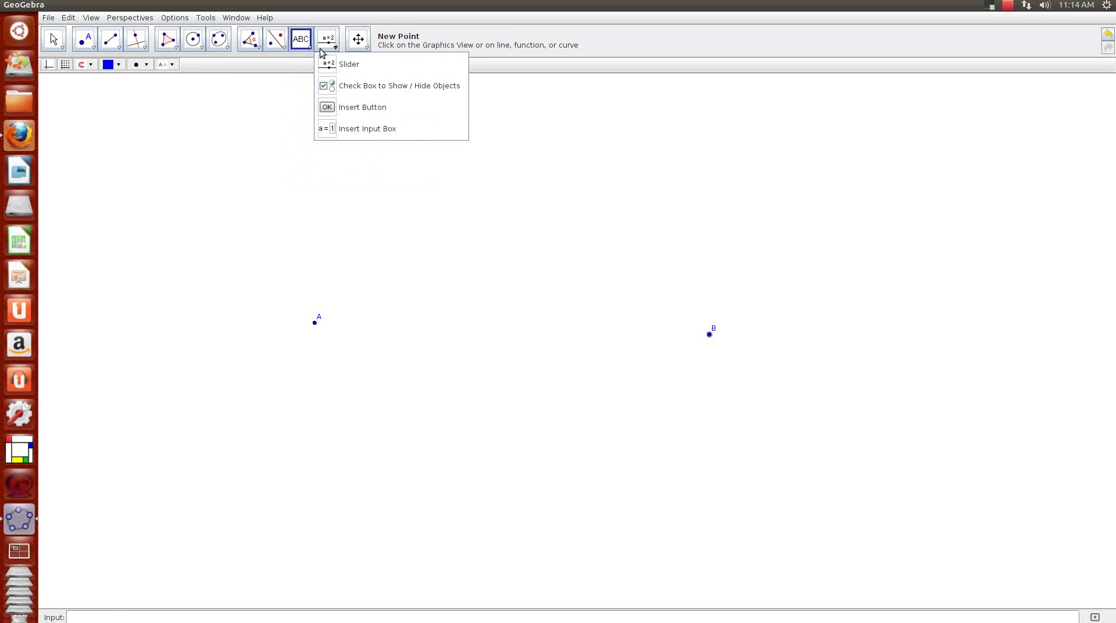
{"action": "left_click", "coordinate": [326, 63]}
{"action": "left_click", "coordinate": [558, 122]}
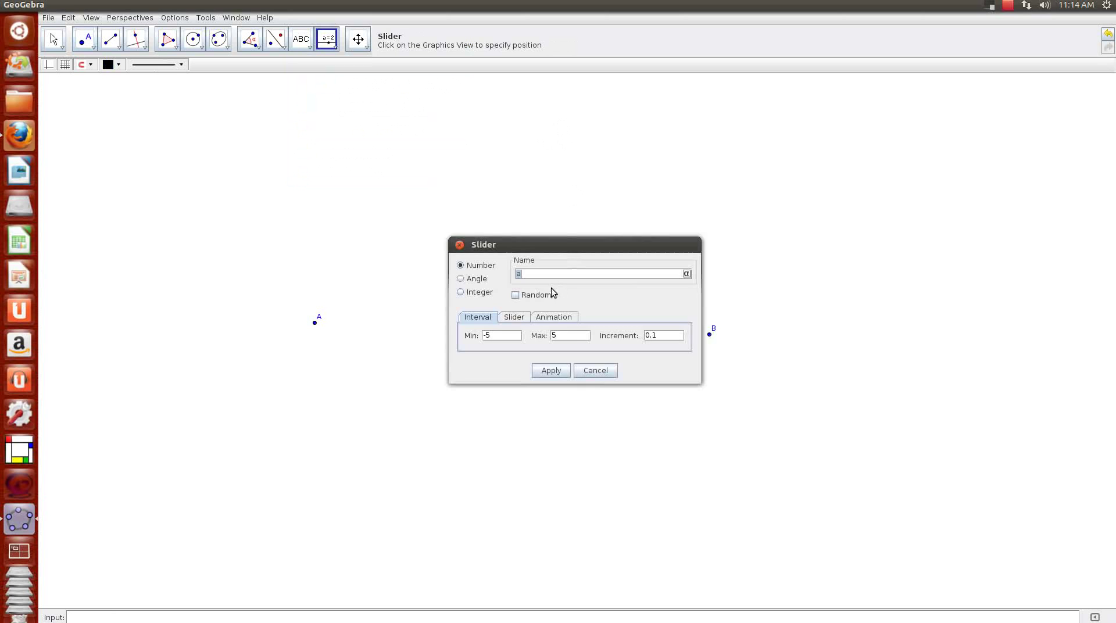
Step: Make slider α an angle from 0° to 360° with a 5° increment
{"action": "left_click", "coordinate": [474, 283]}
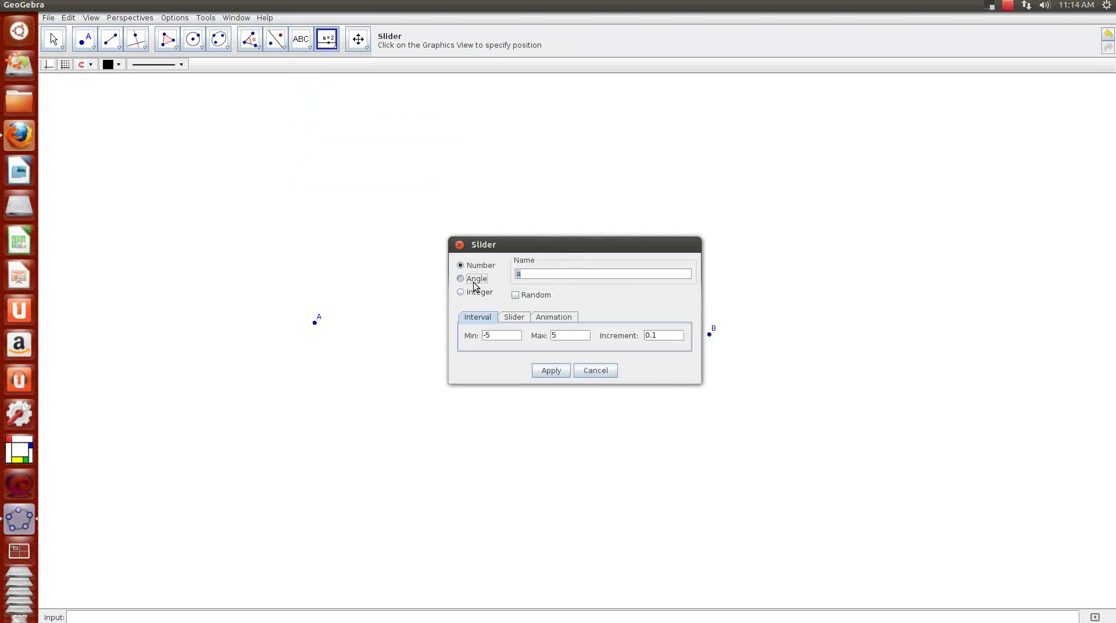
{"action": "left_click", "coordinate": [530, 277]}
{"action": "left_click", "coordinate": [532, 275]}
{"action": "left_click", "coordinate": [509, 335]}
{"action": "left_click", "coordinate": [650, 336]}
{"action": "double_click", "coordinate": [651, 337]}
{"action": "type", "text": "5"}
{"action": "left_click", "coordinate": [565, 370]}
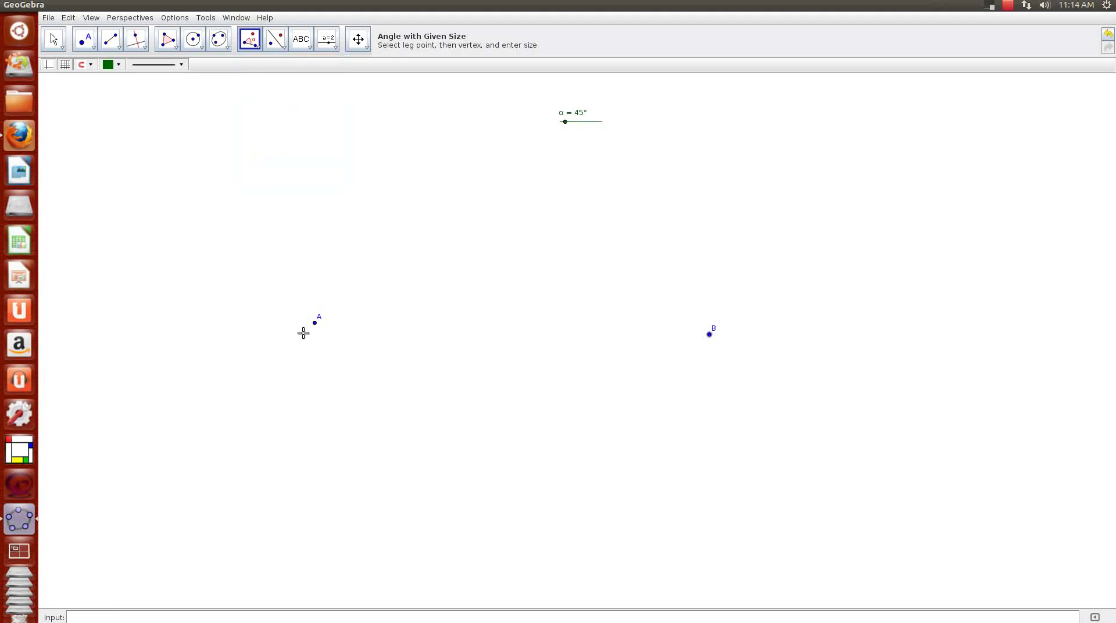
Step: Create B' by rotating B about vertex A through angle α, replacing the 45° default
{"action": "left_click", "coordinate": [315, 323]}
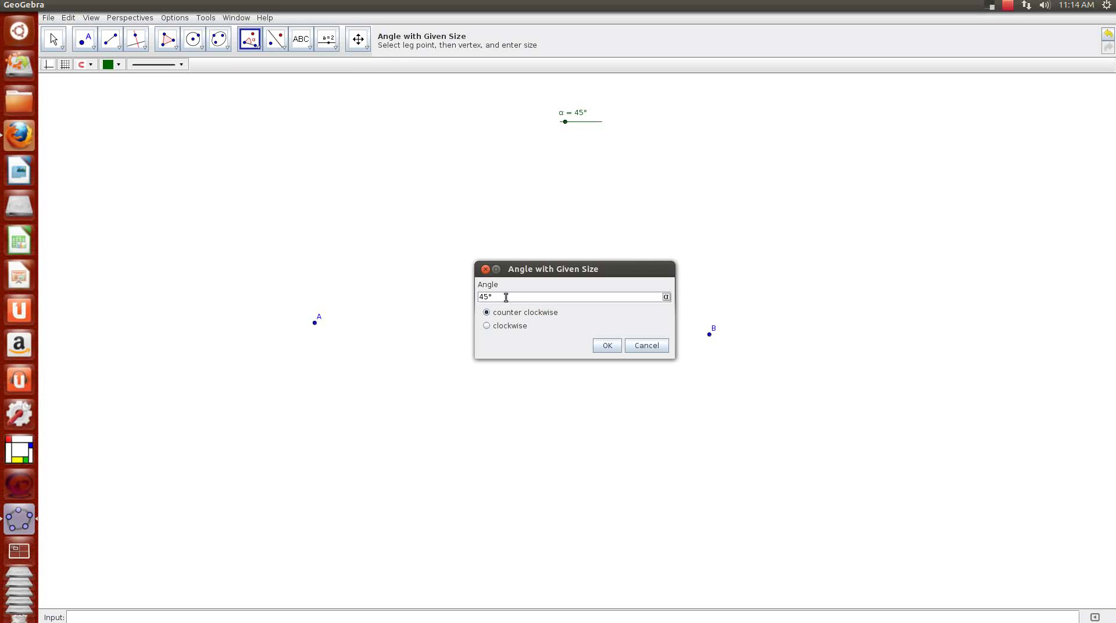
{"action": "left_click_drag", "start_coordinate": [506, 298], "coordinate": [467, 297]}
{"action": "left_click", "coordinate": [667, 298]}
{"action": "left_click", "coordinate": [554, 238]}
{"action": "key", "text": "Delete"}
{"action": "key", "text": "Tab"}
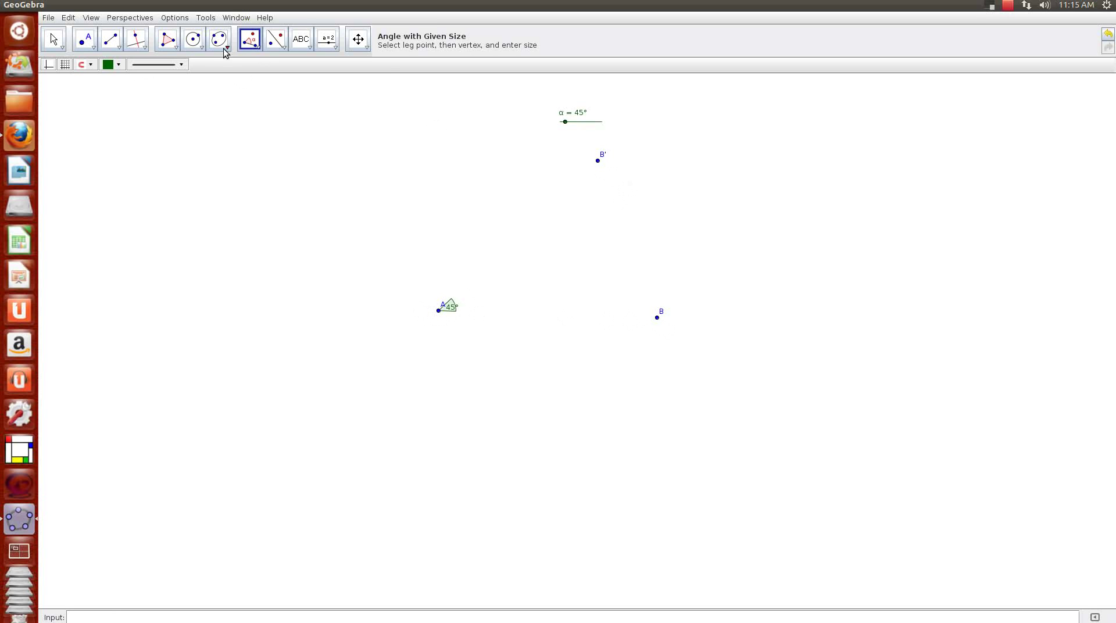
Step: Draw a circle centred at B' passing through point A
{"action": "left_click", "coordinate": [197, 42]}
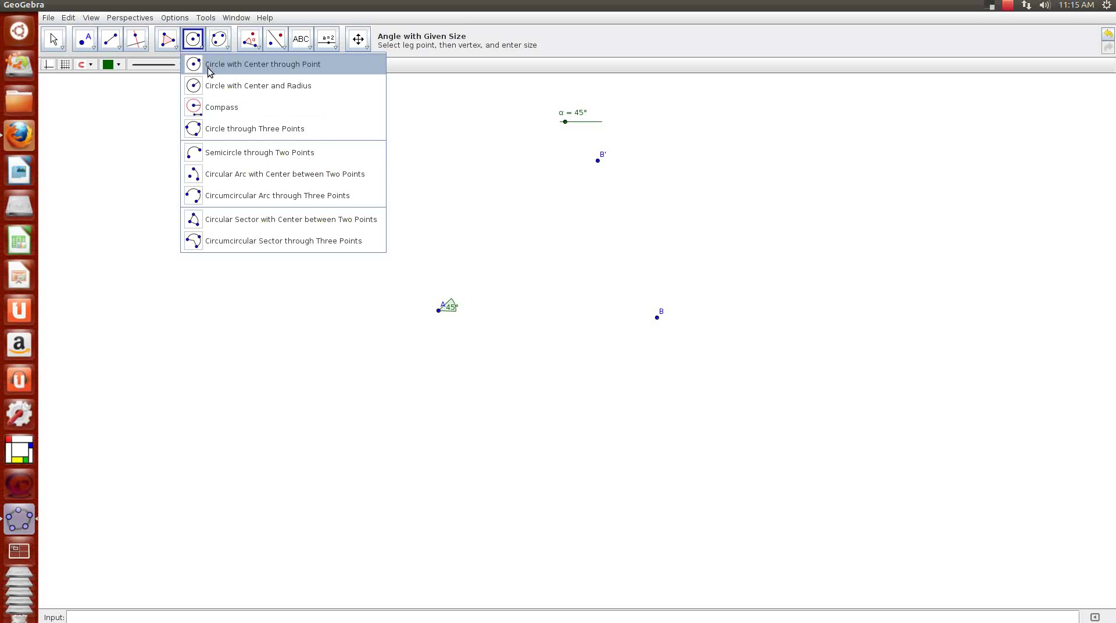
{"action": "left_click", "coordinate": [208, 67]}
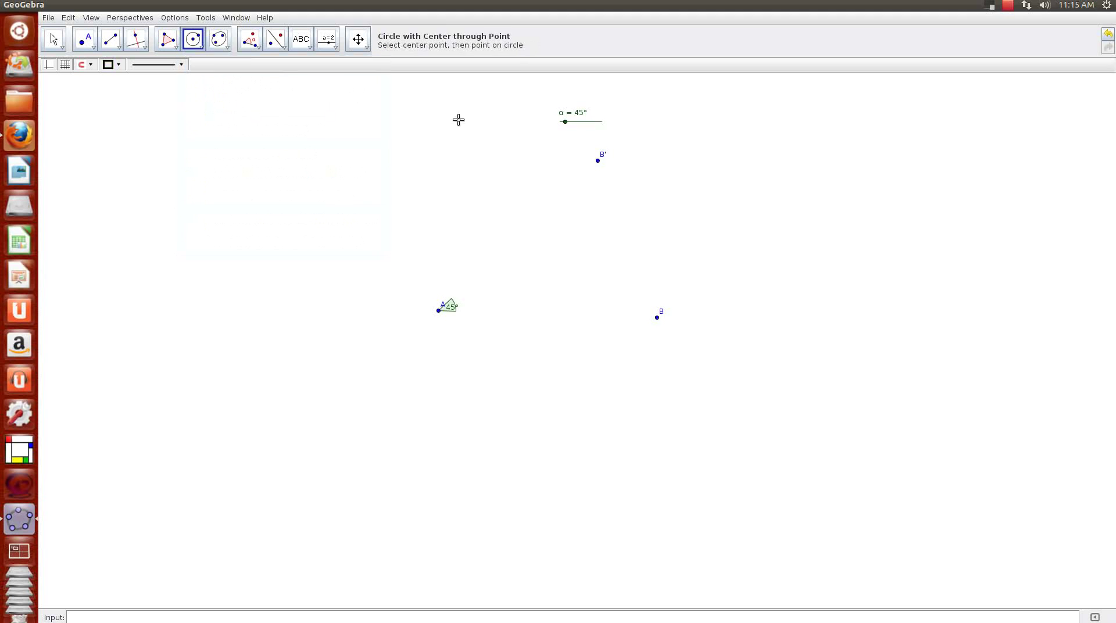
{"action": "left_click", "coordinate": [598, 161]}
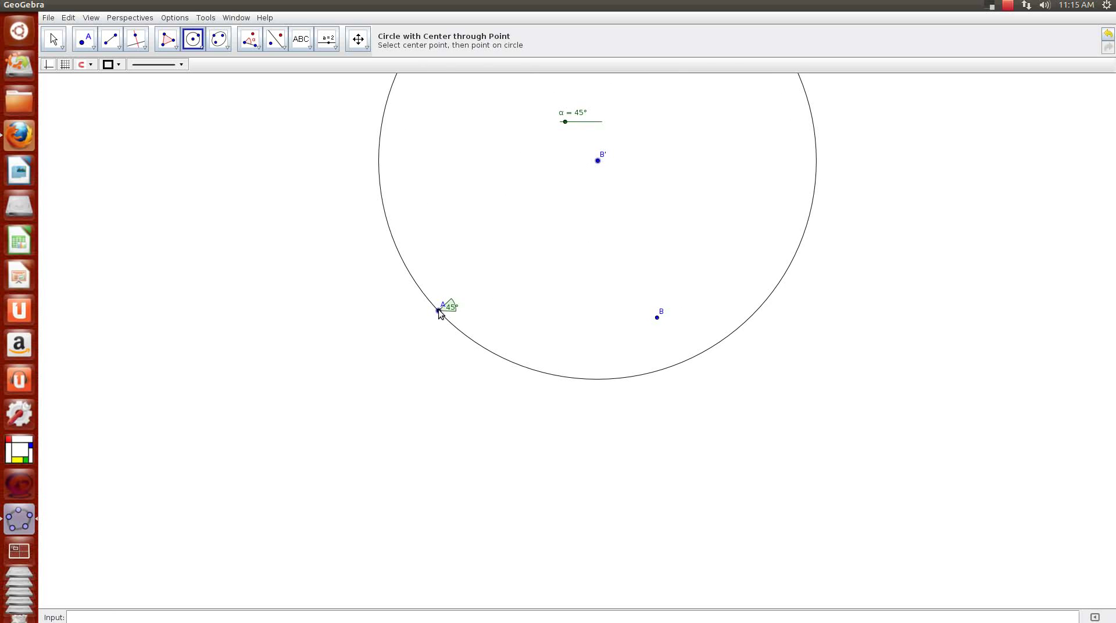
{"action": "left_click", "coordinate": [439, 309]}
{"action": "scroll", "coordinate": [514, 262], "scroll_direction": "down", "scroll_amount": 5}
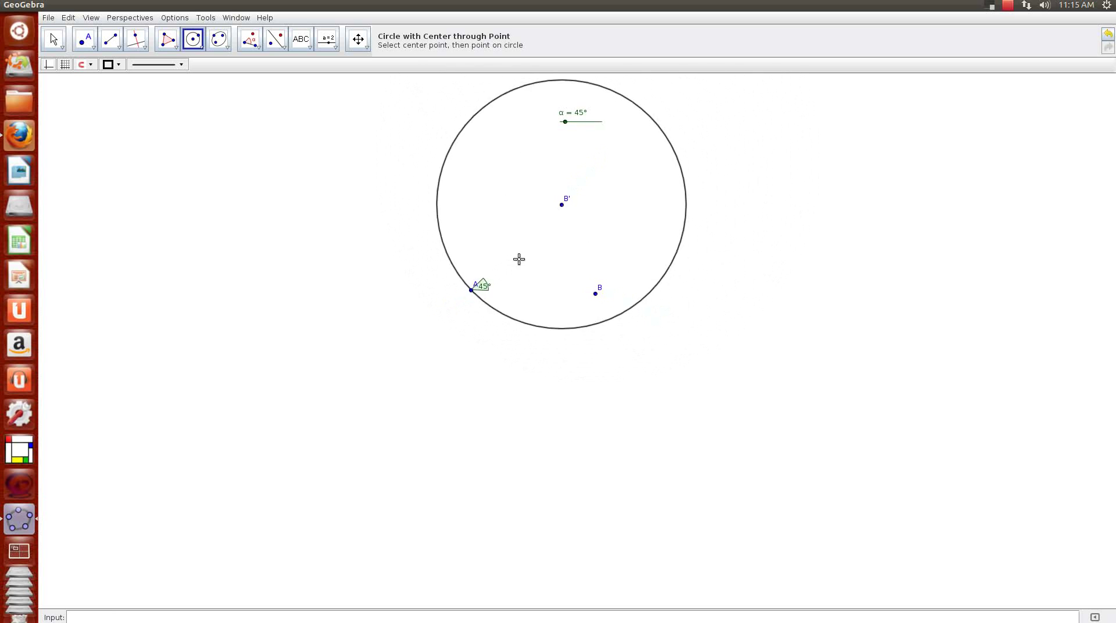
{"action": "scroll", "coordinate": [519, 259], "scroll_direction": "down", "scroll_amount": 4}
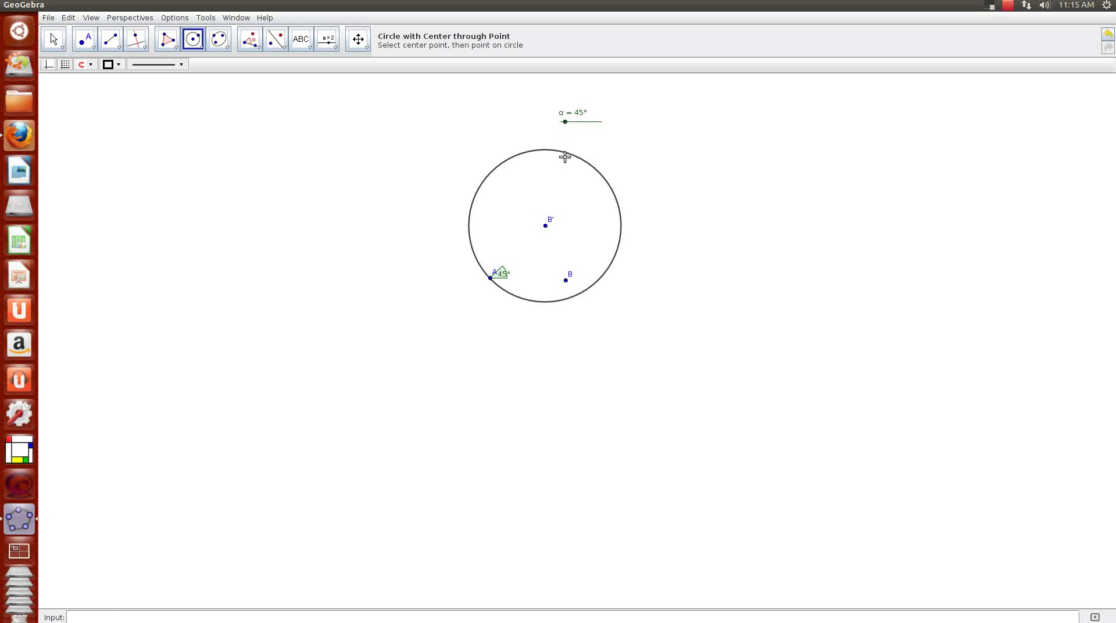
Step: Turn on trace for the circle and animate slider α to sweep out the rosette
{"action": "right_click", "coordinate": [567, 152]}
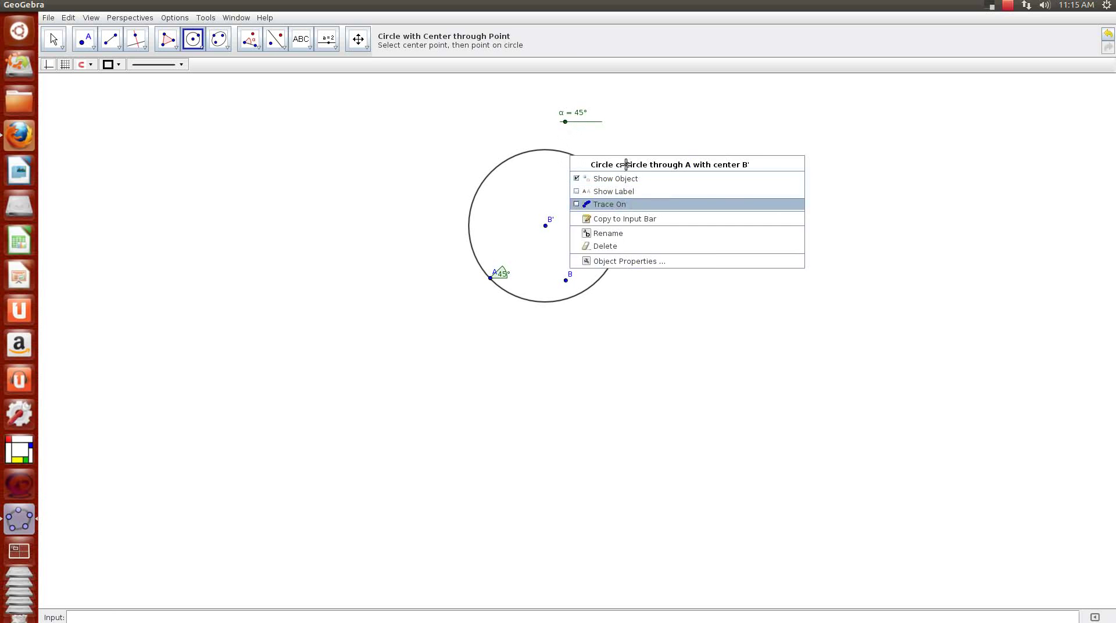
{"action": "left_click", "coordinate": [631, 204]}
{"action": "right_click", "coordinate": [587, 122]}
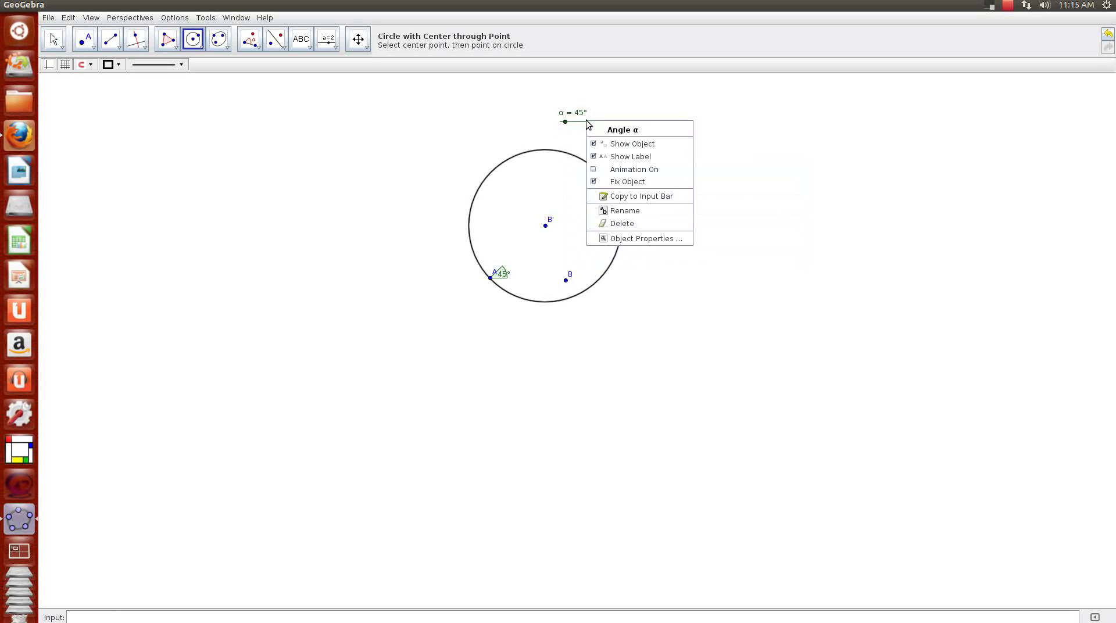
{"action": "left_click", "coordinate": [619, 168]}
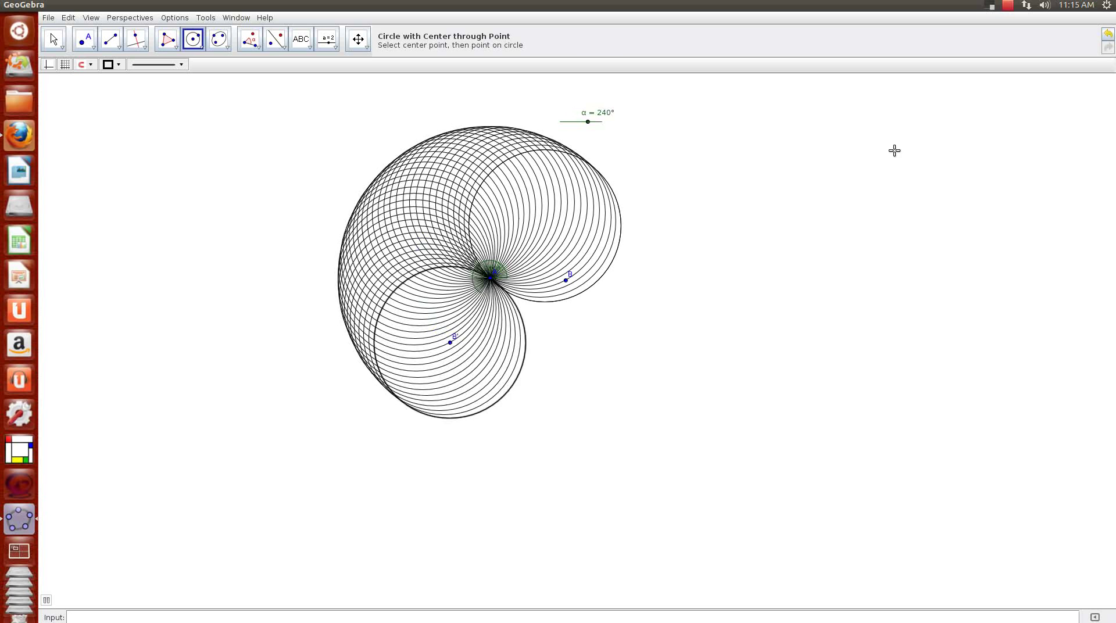
Step: Insert the sample text 'dfdfdfsdfdf' on the canvas to the left of the rosette
{"action": "left_click", "coordinate": [325, 50]}
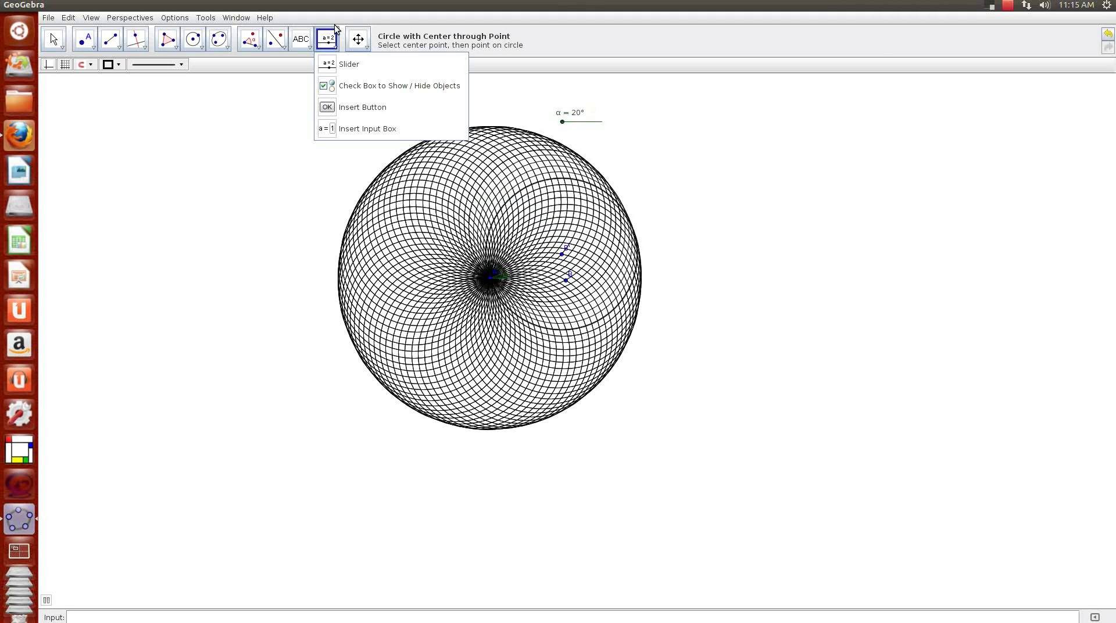
{"action": "left_click", "coordinate": [301, 40]}
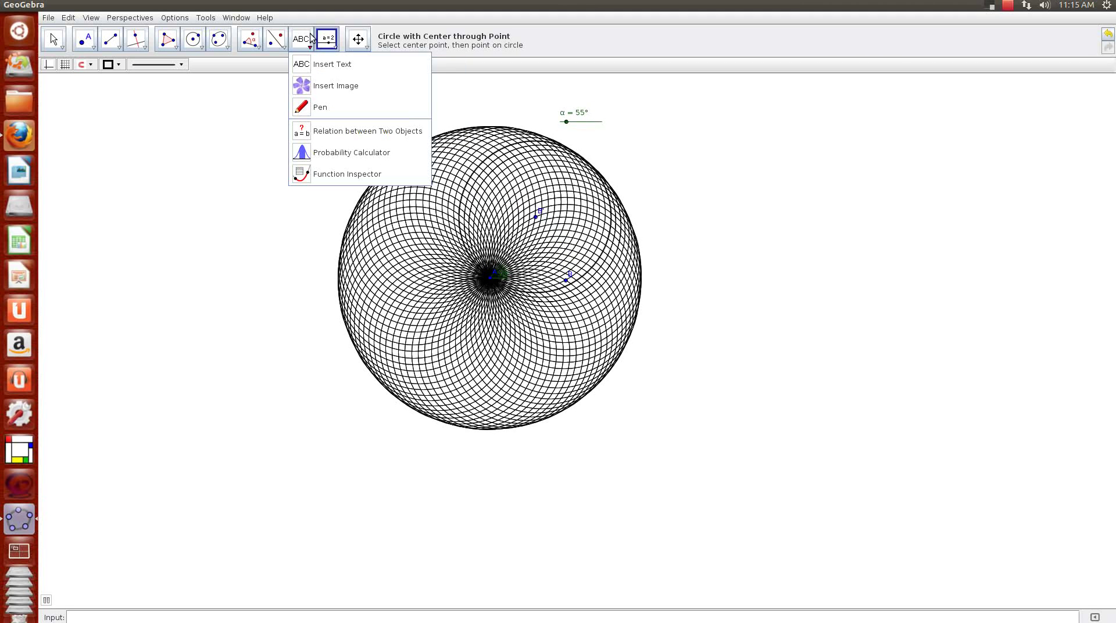
{"action": "left_click", "coordinate": [316, 65]}
{"action": "type", "text": "dfdfdfsdfdf"}
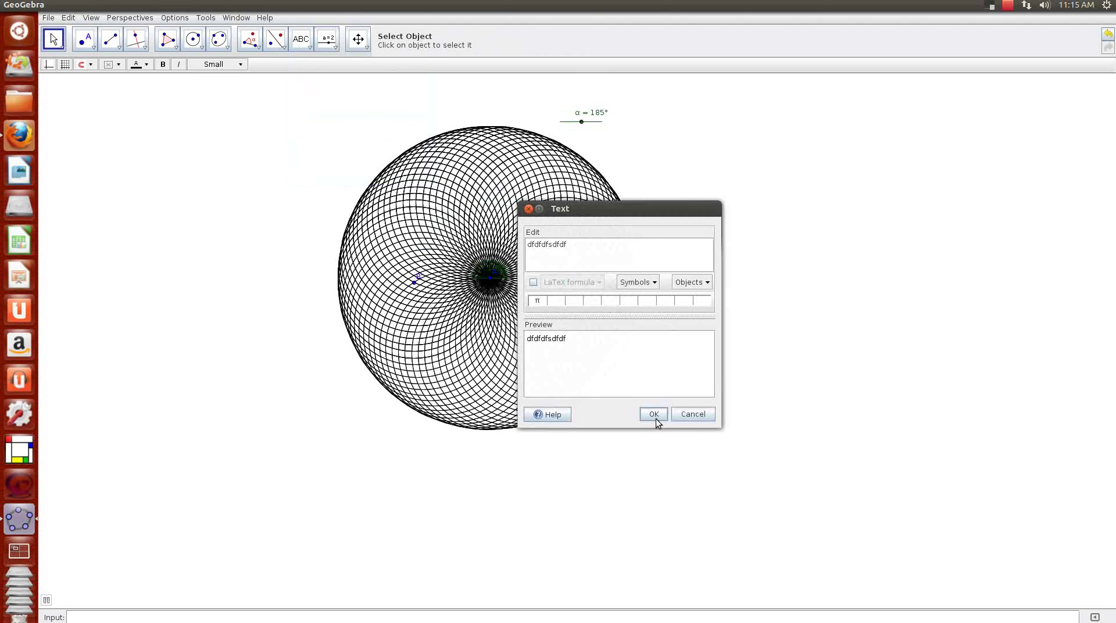
{"action": "left_click", "coordinate": [656, 417]}
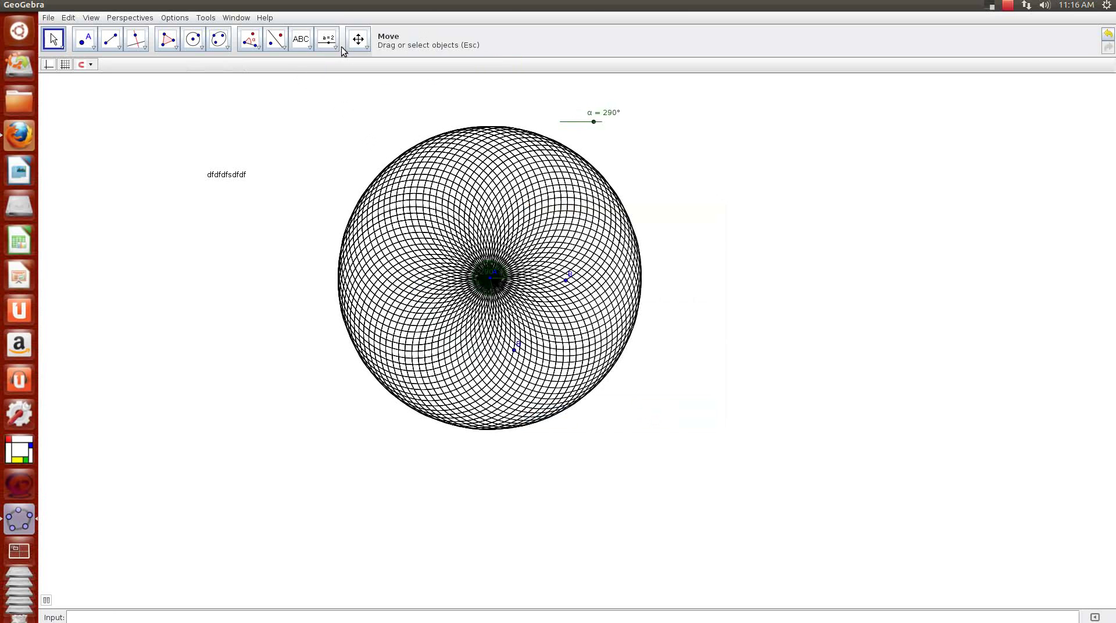
{"action": "left_click", "coordinate": [309, 50]}
{"action": "left_click", "coordinate": [287, 41]}
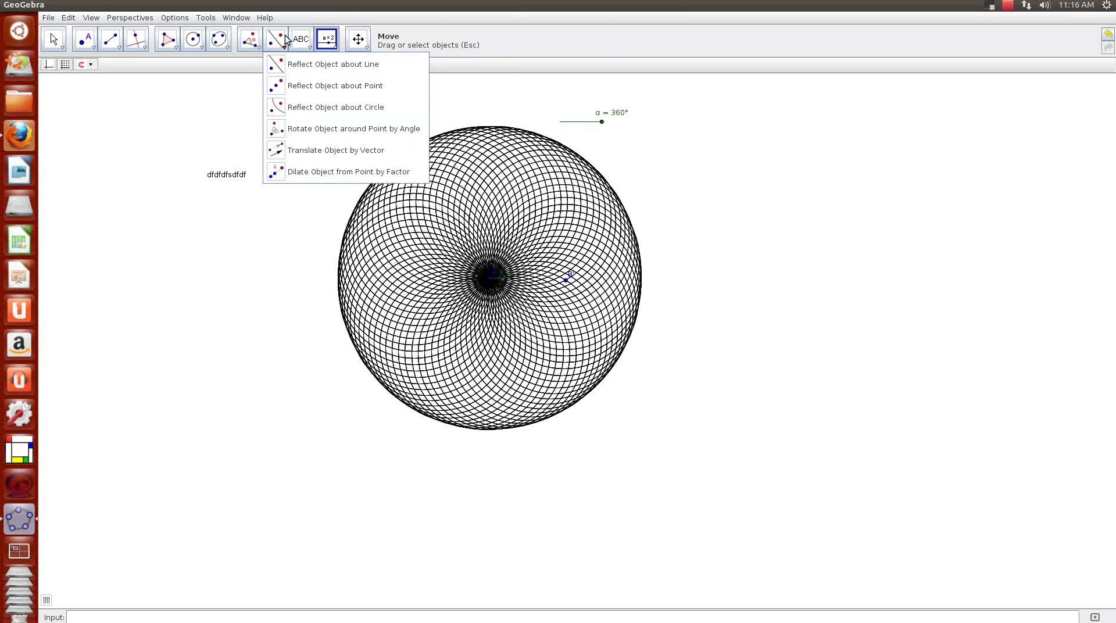
{"action": "left_click", "coordinate": [250, 45]}
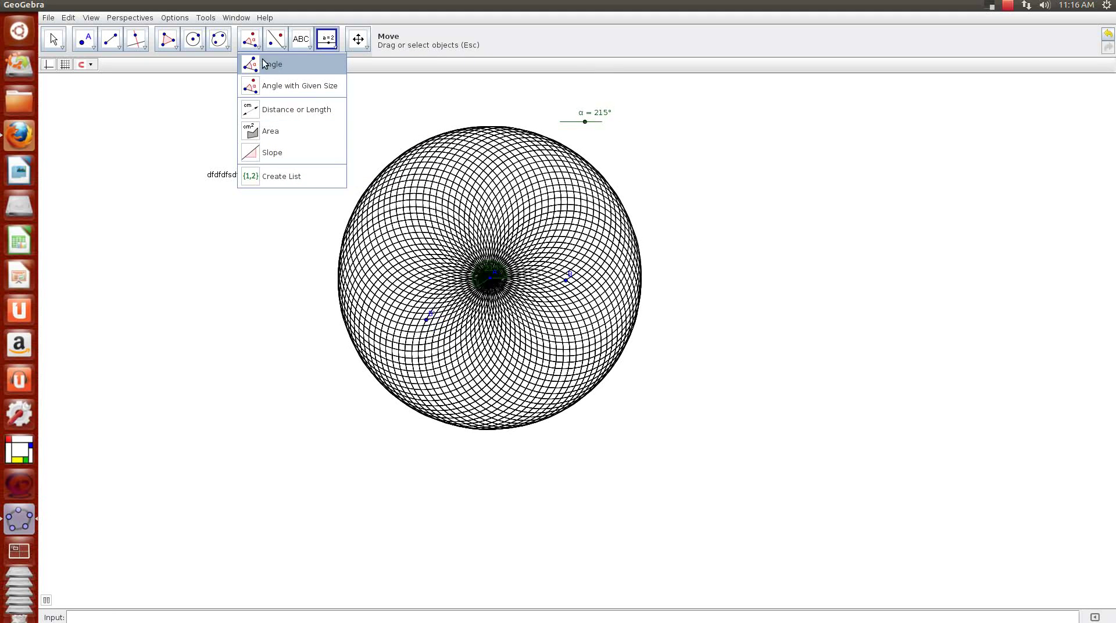
{"action": "left_click", "coordinate": [221, 45]}
{"action": "left_click", "coordinate": [196, 47]}
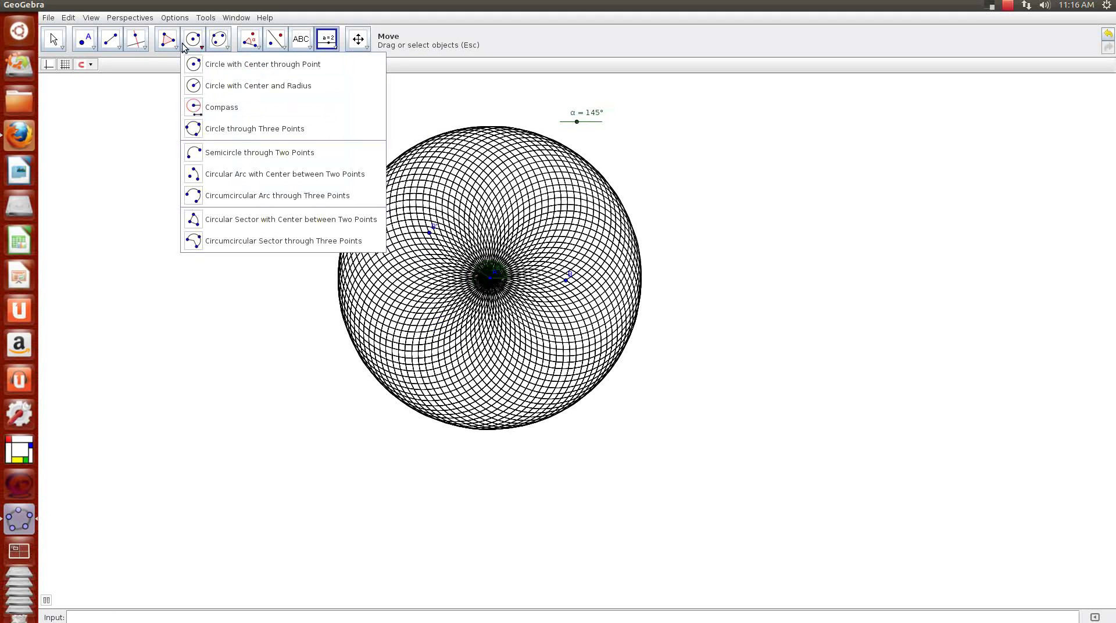
{"action": "left_click", "coordinate": [93, 49]}
{"action": "left_click", "coordinate": [367, 49]}
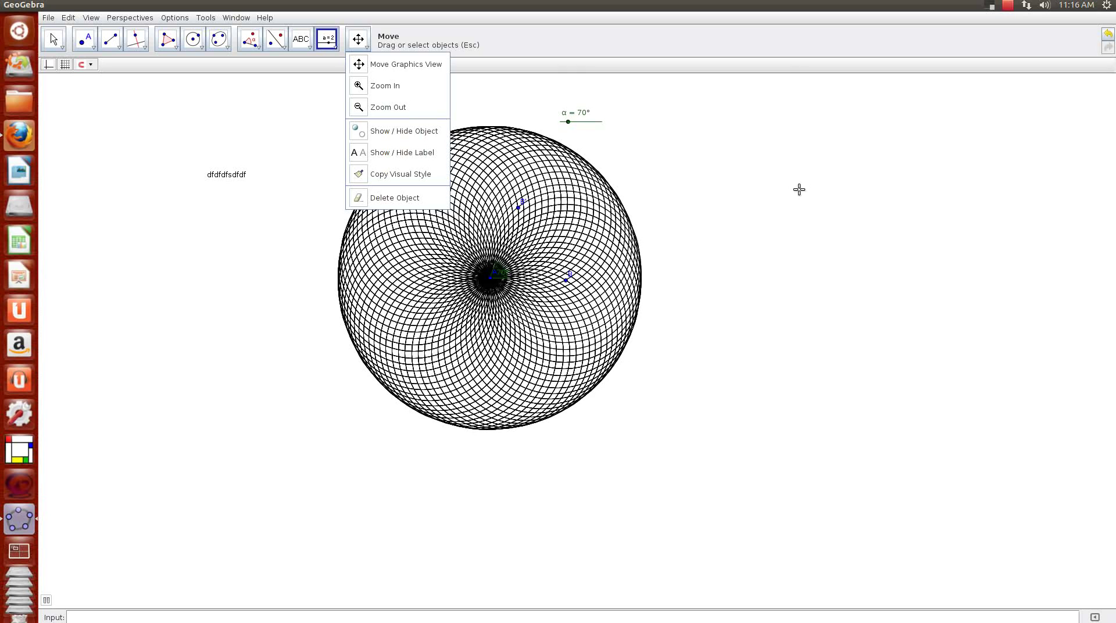
{"action": "left_click", "coordinate": [58, 46]}
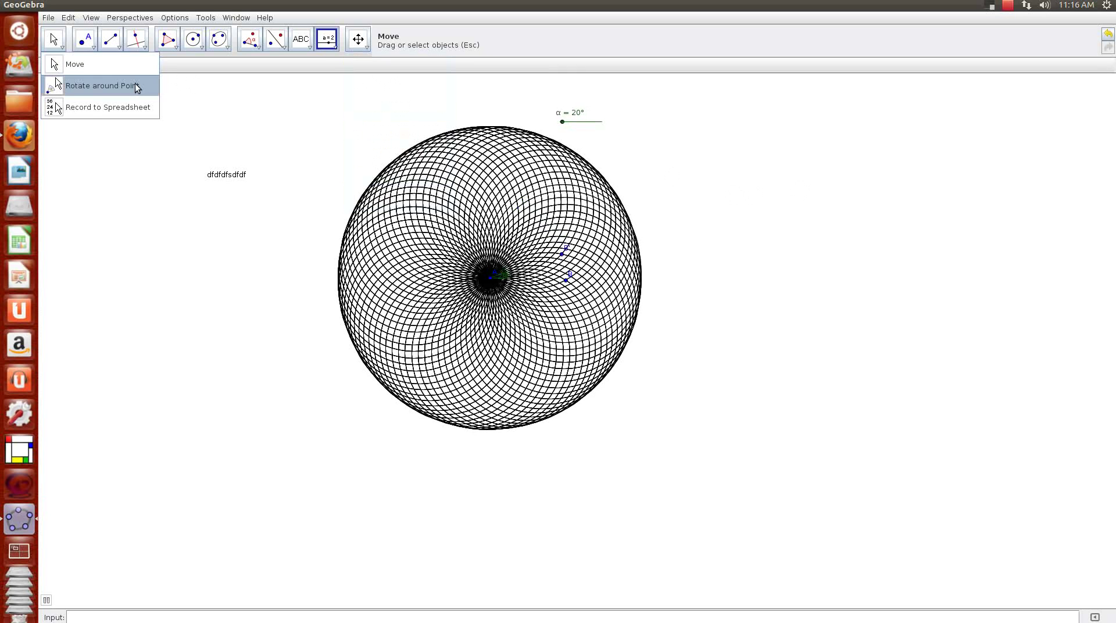
{"action": "left_click", "coordinate": [68, 65]}
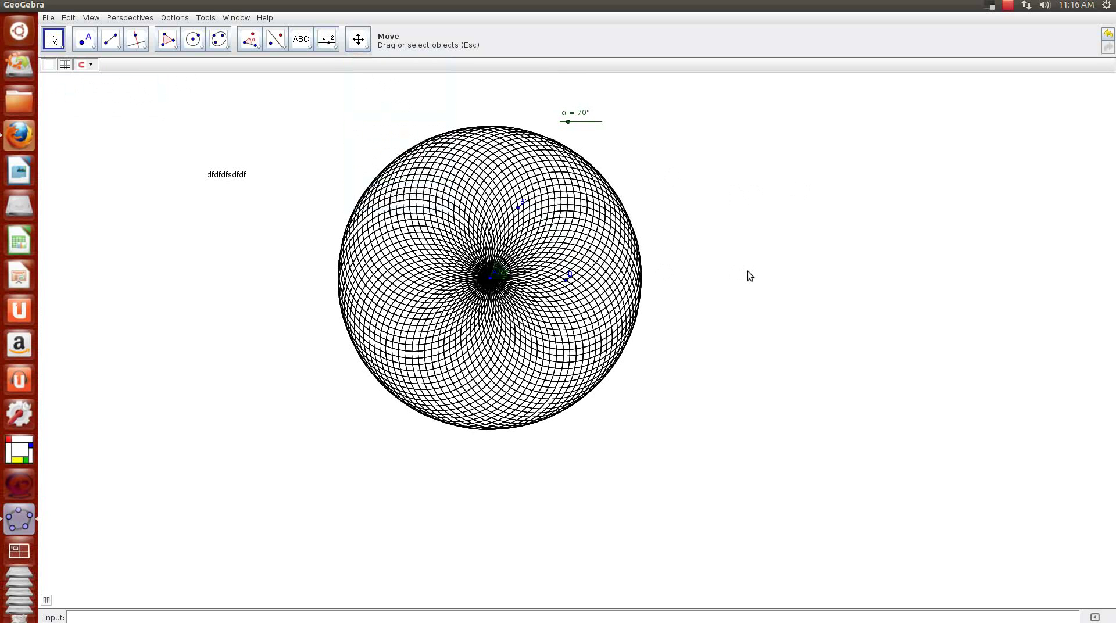
{"action": "left_click", "coordinate": [1009, 6]}
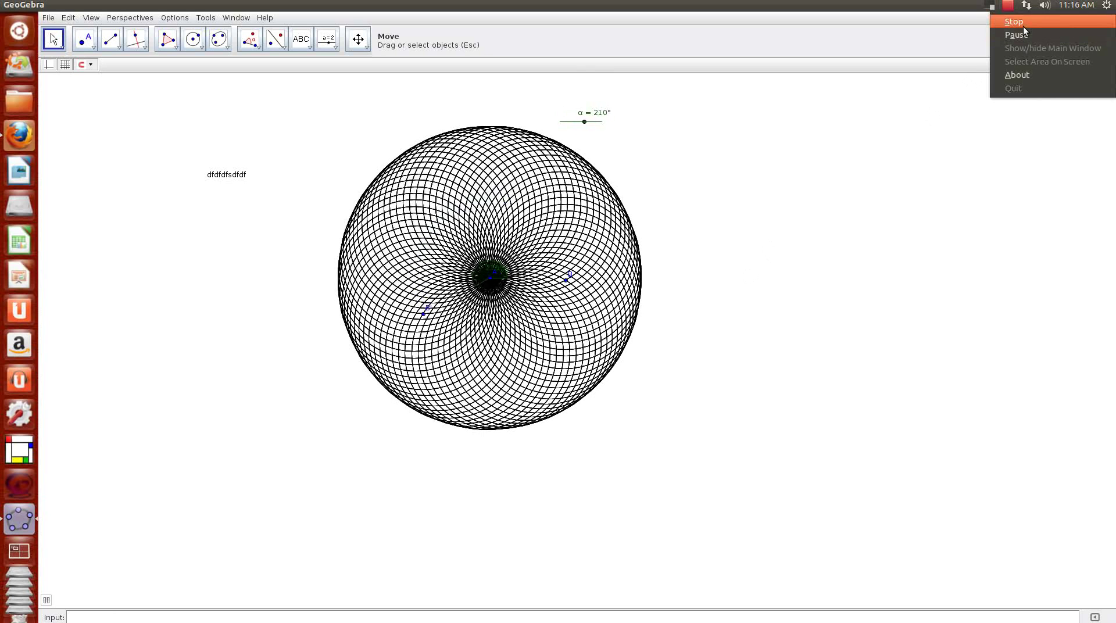